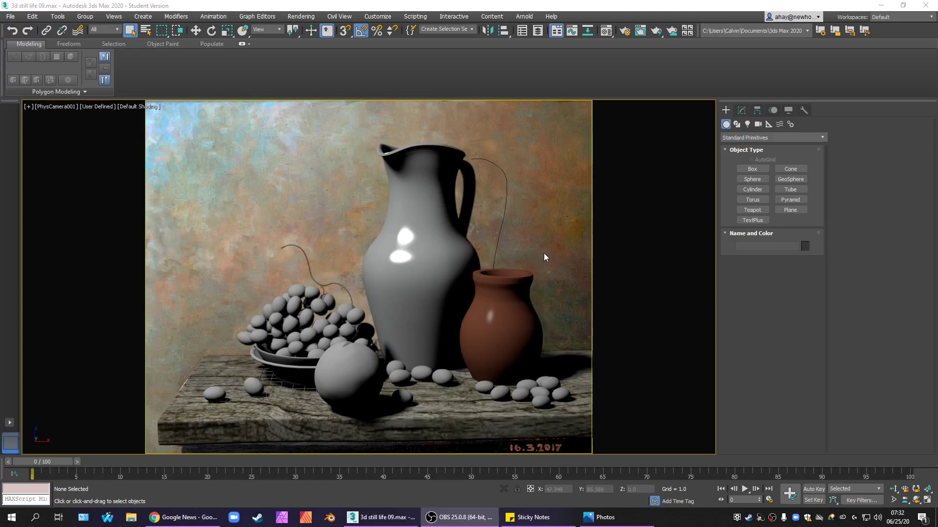
Step: Bring the reference still-life painting photo over the right half of the viewport
drag(937, 123, 647, 102)
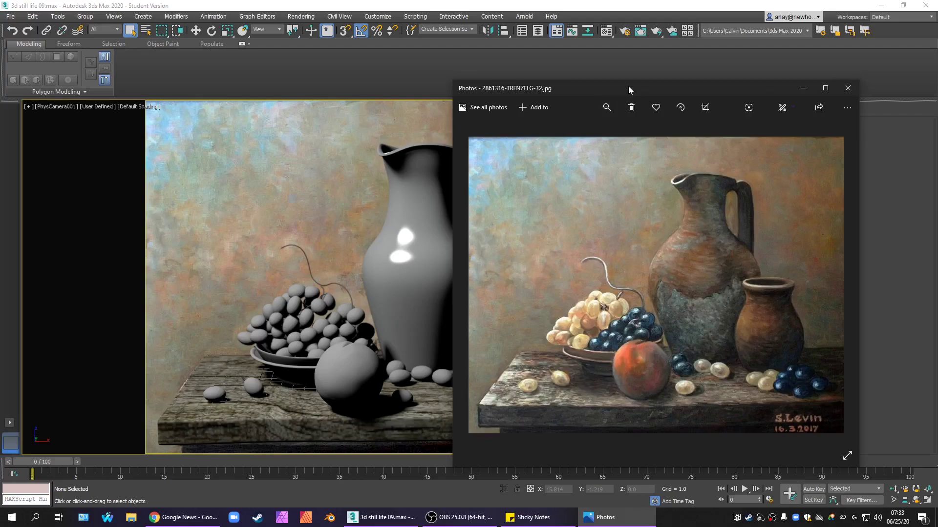
Step: Move the Photos reference window off to the right, uncovering the whole 3ds Max scene
drag(628, 86, 937, 122)
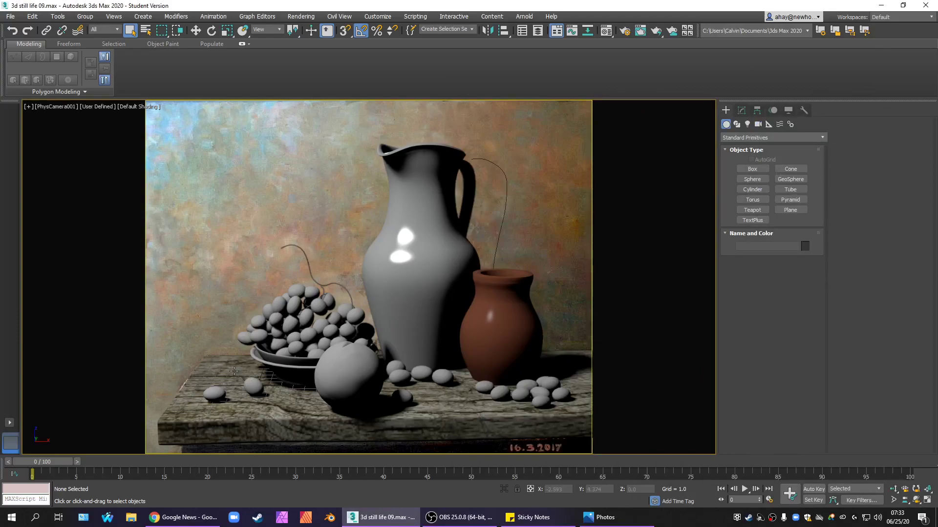
Step: Convert Box001's 09 - Default material to a Blend, keeping the old material as Material 1
click(243, 377)
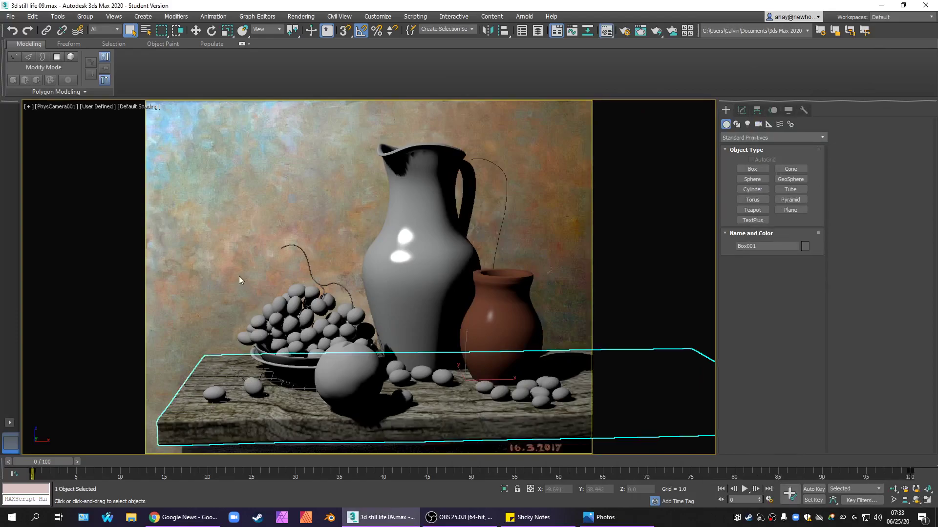
key(m)
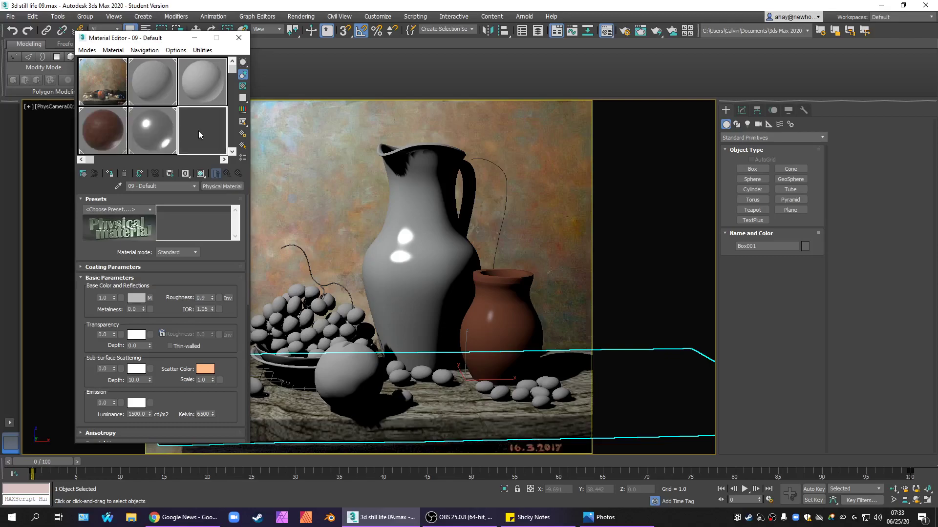
click(221, 190)
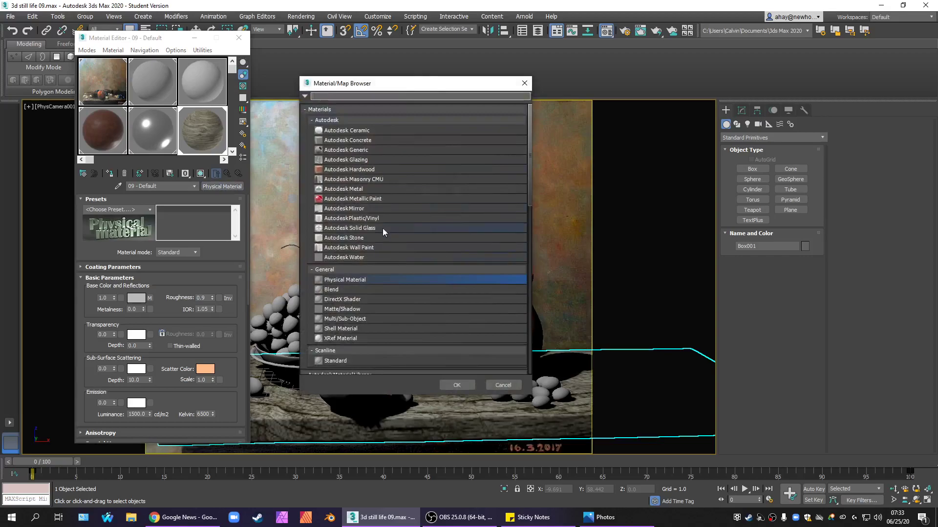
click(341, 289)
click(454, 385)
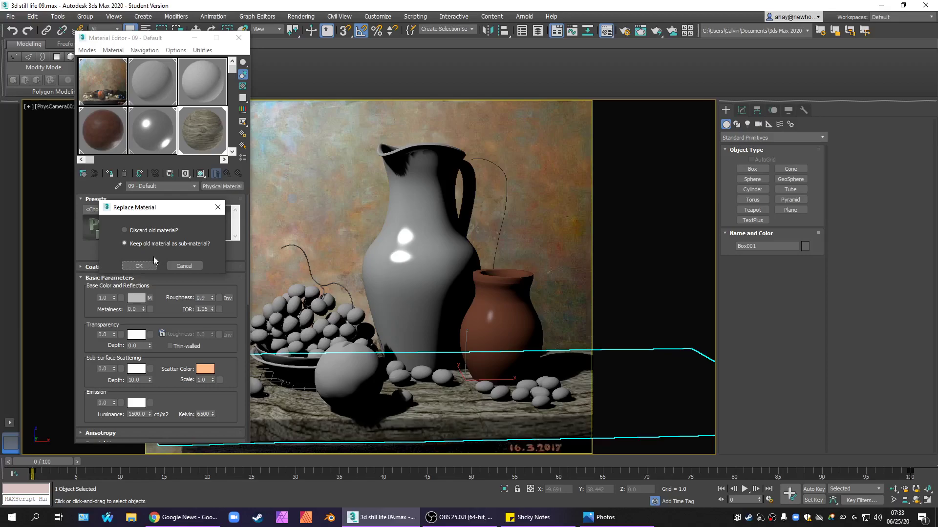
click(138, 265)
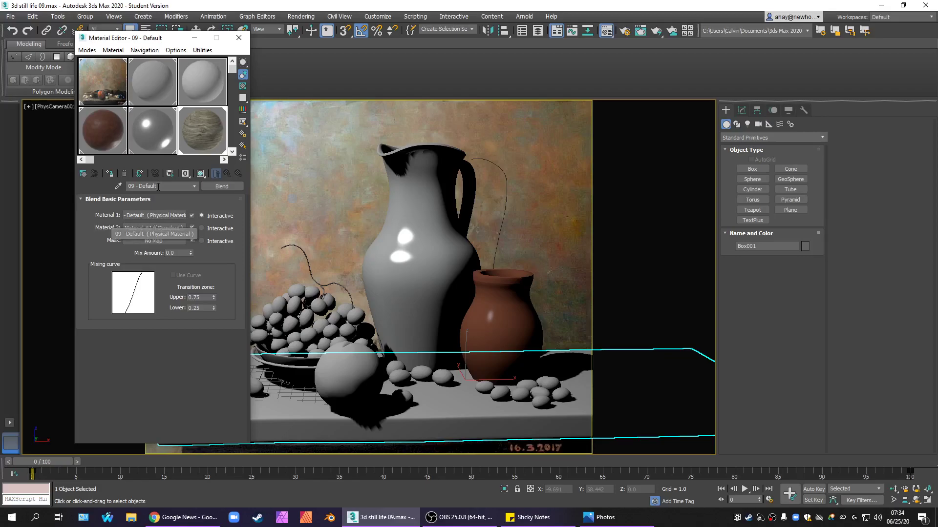
Step: Name the blend 'Blended Material' and its first sub-material 'Wood Grain'
click(147, 234)
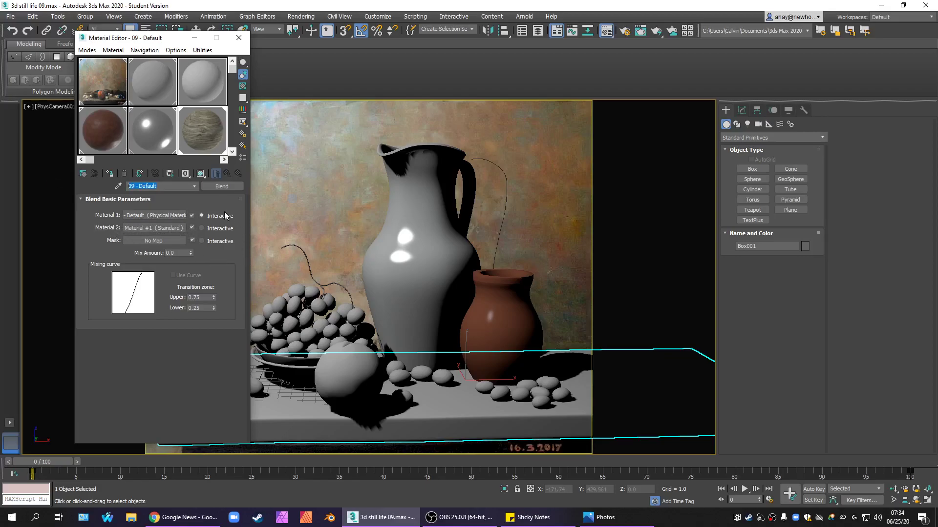
text(Ble)
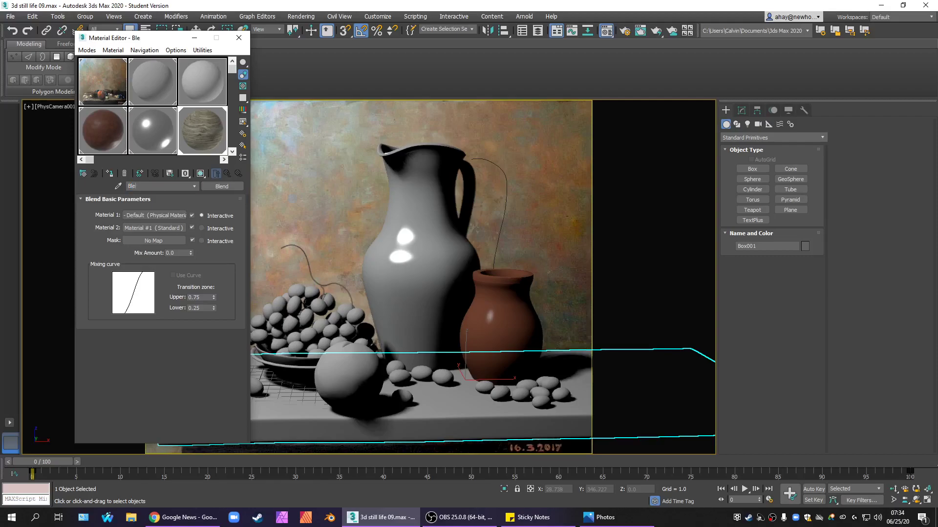
text(rnded Material)
click(160, 216)
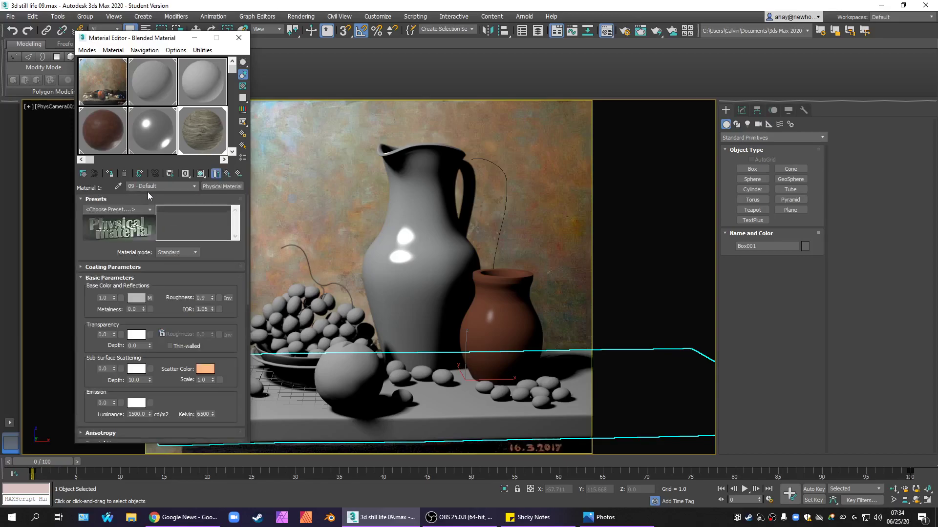
click(163, 187)
text(Wood Grain)
Step: Preview the WoodRough0109_L_M.jpg base-colour bitmap, then return to the blend's Material 2 slot
click(150, 298)
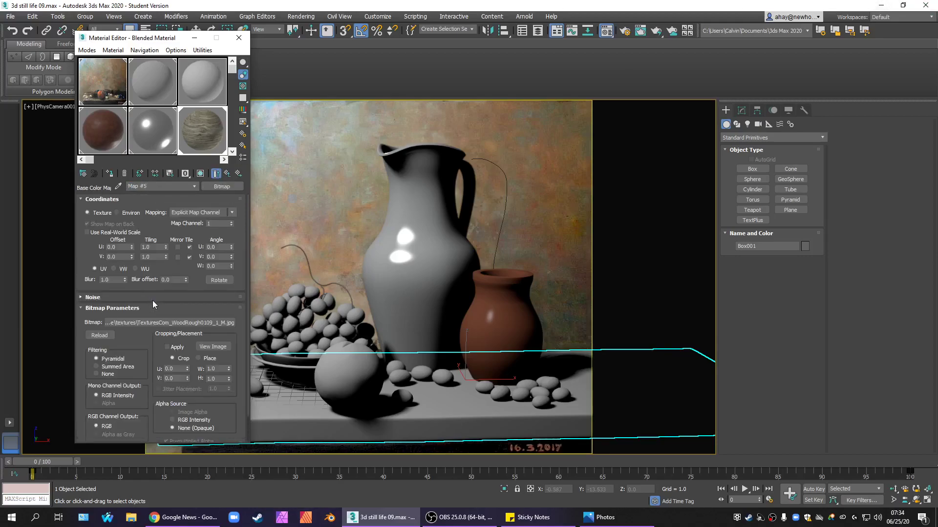
click(213, 347)
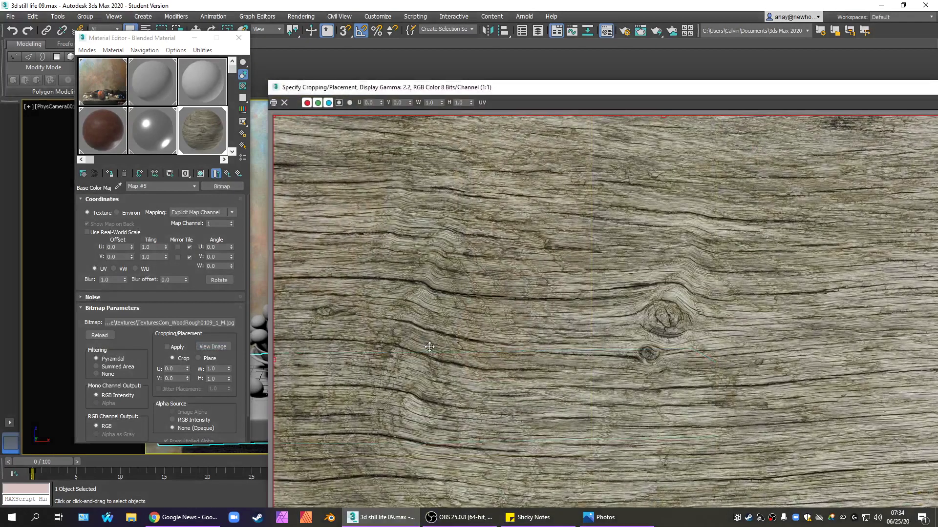
drag(464, 93, 186, 100)
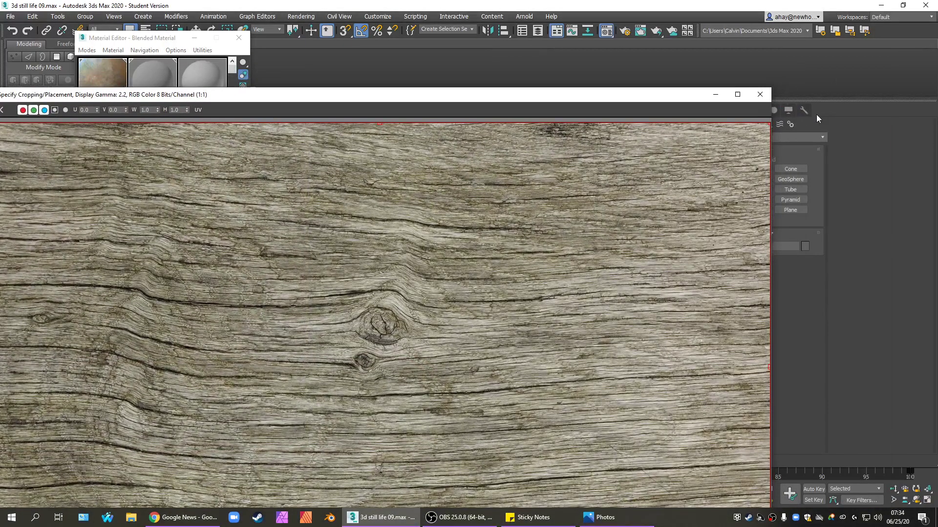
click(758, 95)
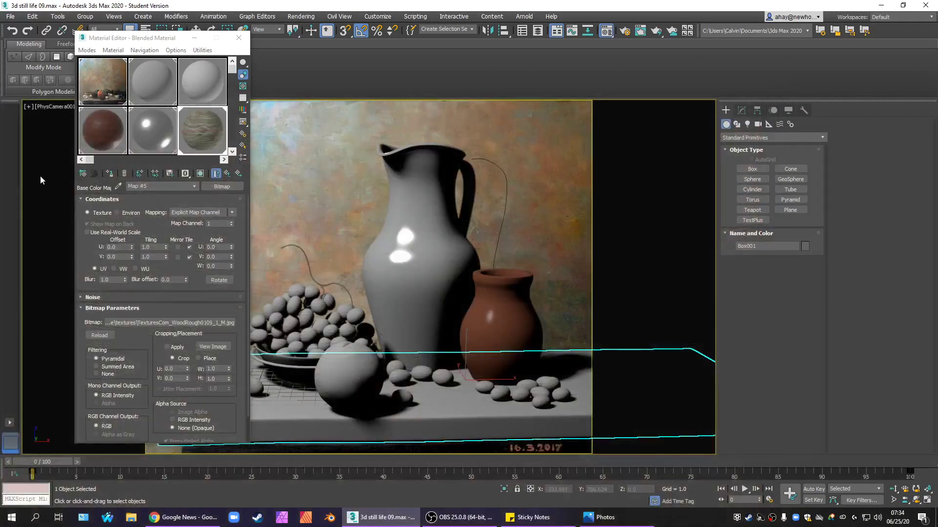
click(194, 187)
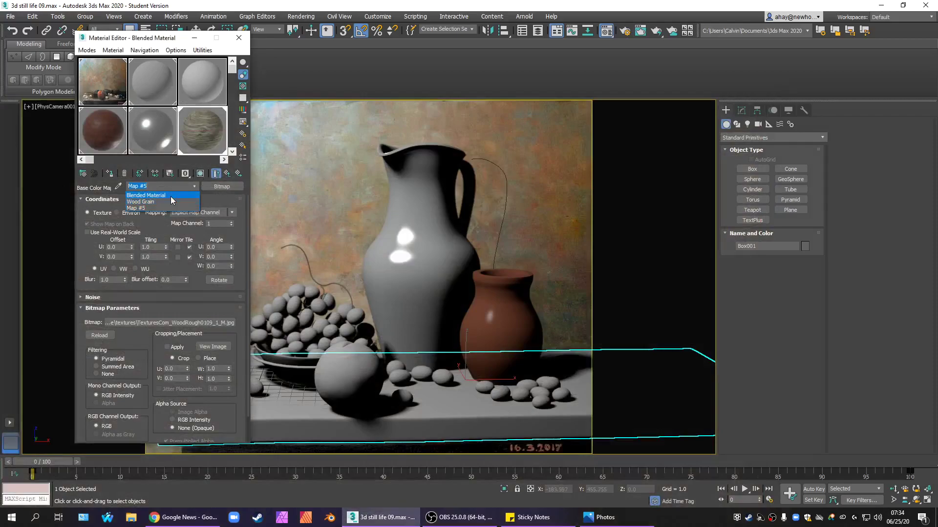
click(171, 195)
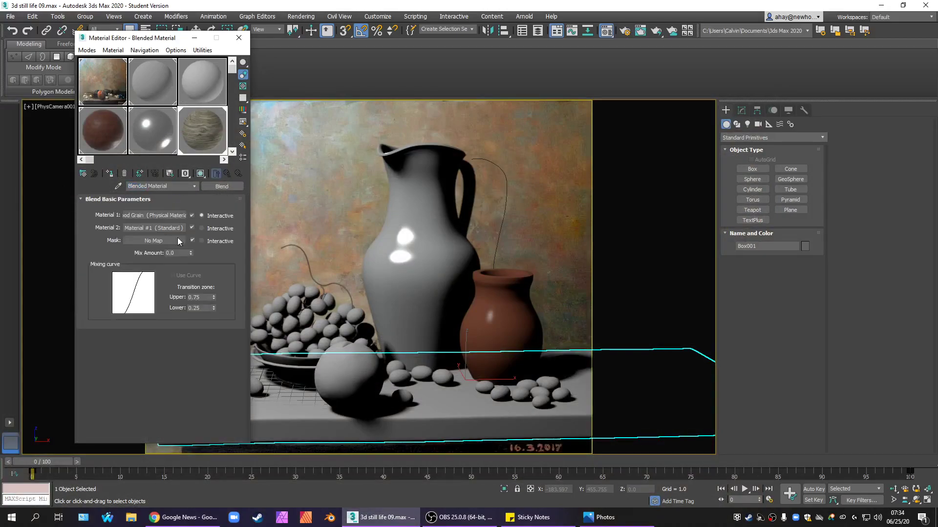
click(148, 228)
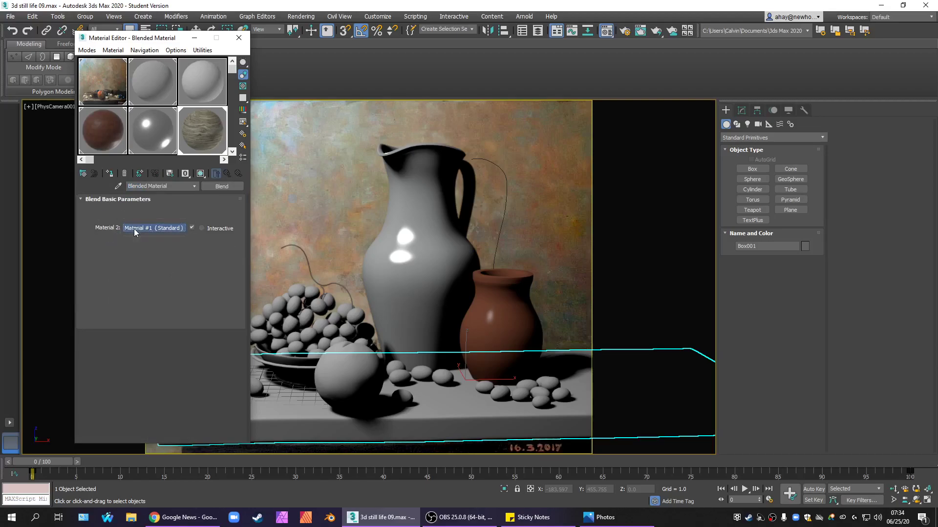
Step: Make Material 2 a Physical Material in Advanced mode with coating settings shown
click(219, 187)
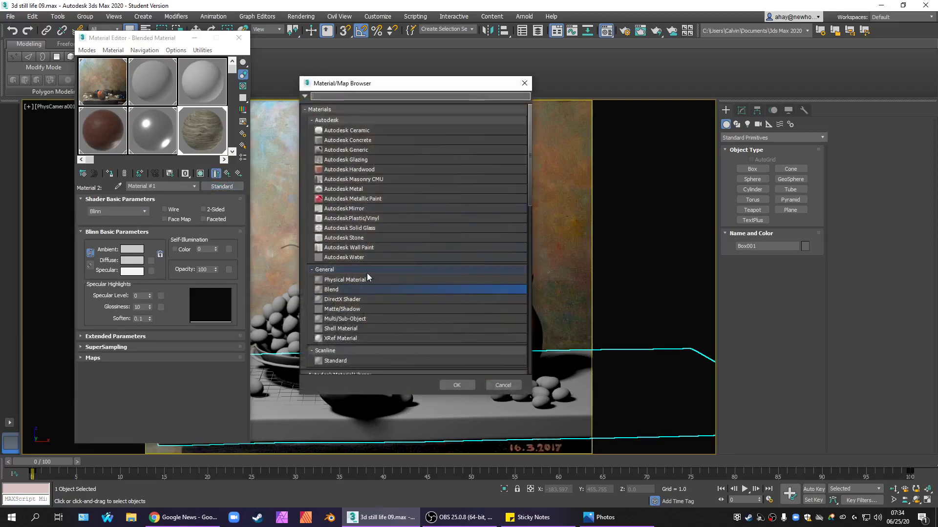
click(356, 279)
click(457, 386)
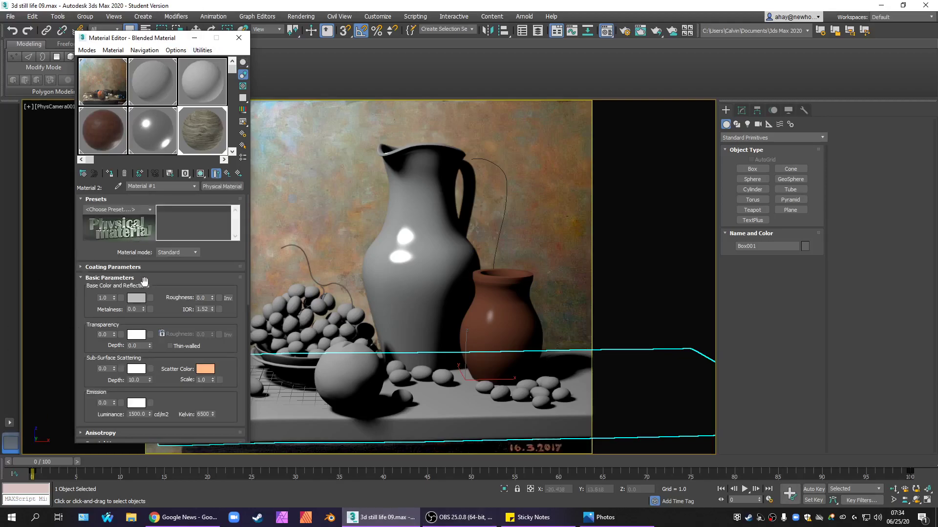
click(189, 269)
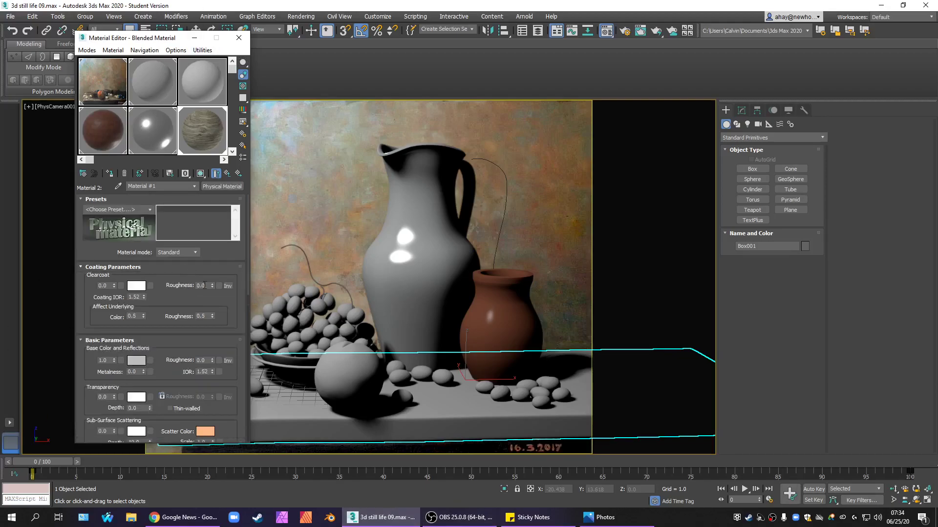
click(184, 254)
click(169, 268)
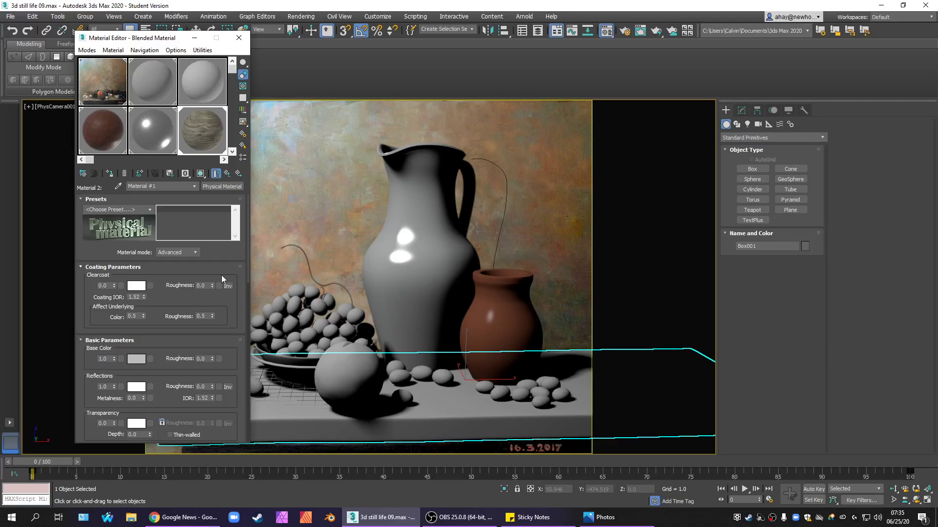
mouse_move(232, 273)
mouse_down()
mouse_move(230, 235)
mouse_move(218, 275)
mouse_up()
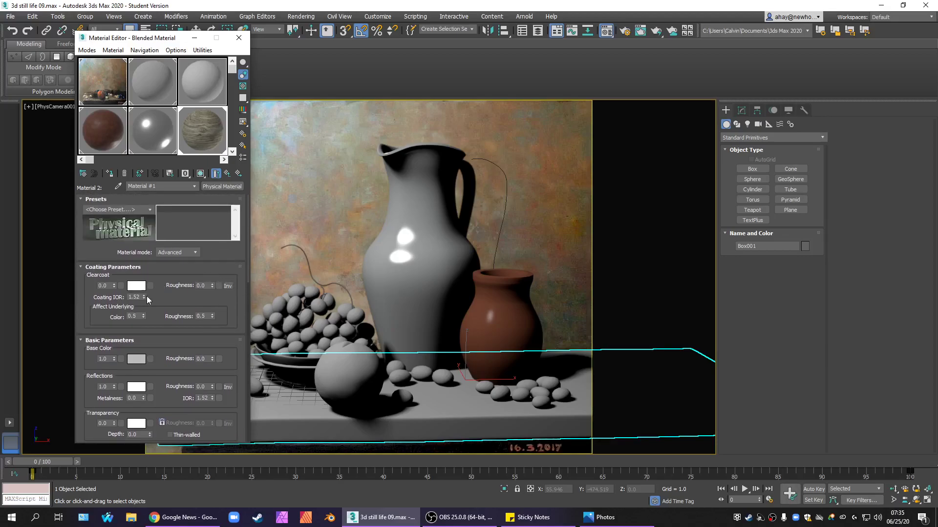
Step: Set clearcoat 0.5, clearcoat roughness 0.1, affect underlying colour 0.1, and reset underlying roughness to 0.0
click(103, 286)
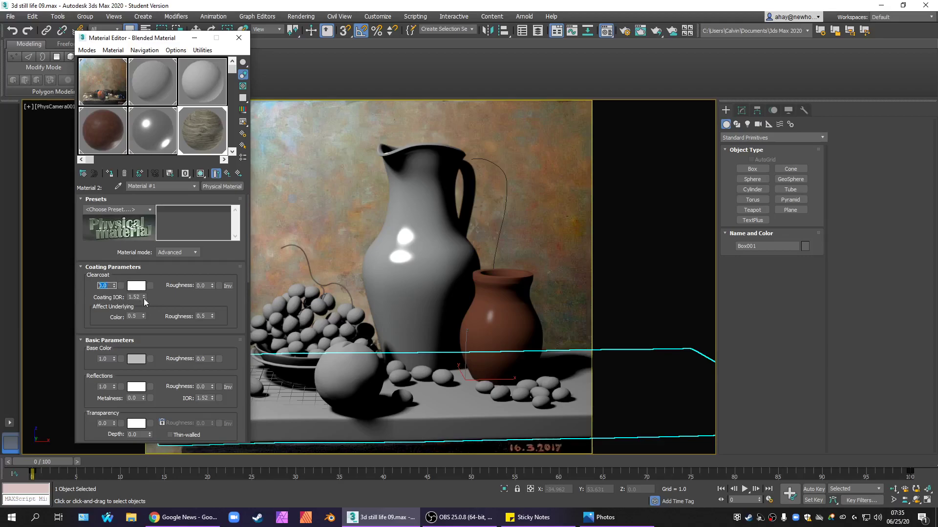
text(0.5)
key(Return)
key(Tab)
text(0.1)
key(Return)
scroll(156, 301, down, 2)
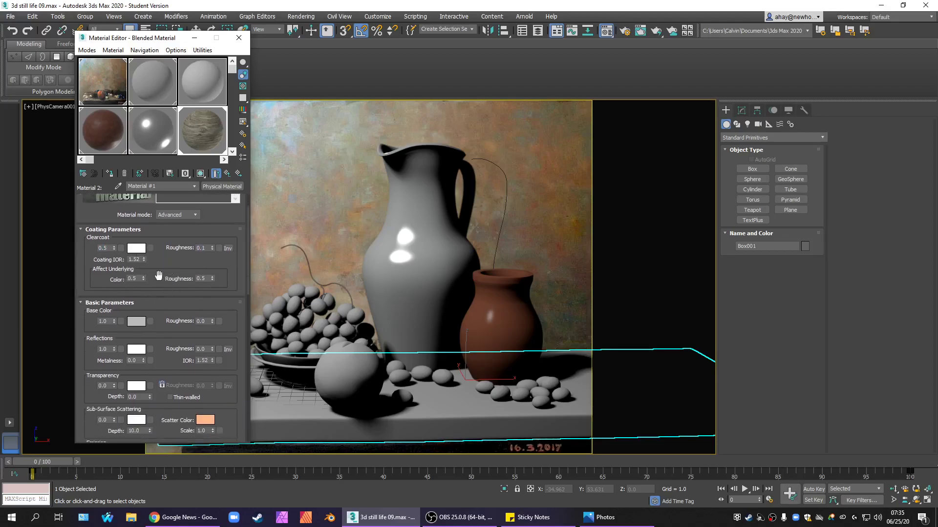
double_click(132, 279)
text(0.1)
key(Return)
right_click(212, 279)
drag(188, 305, 163, 239)
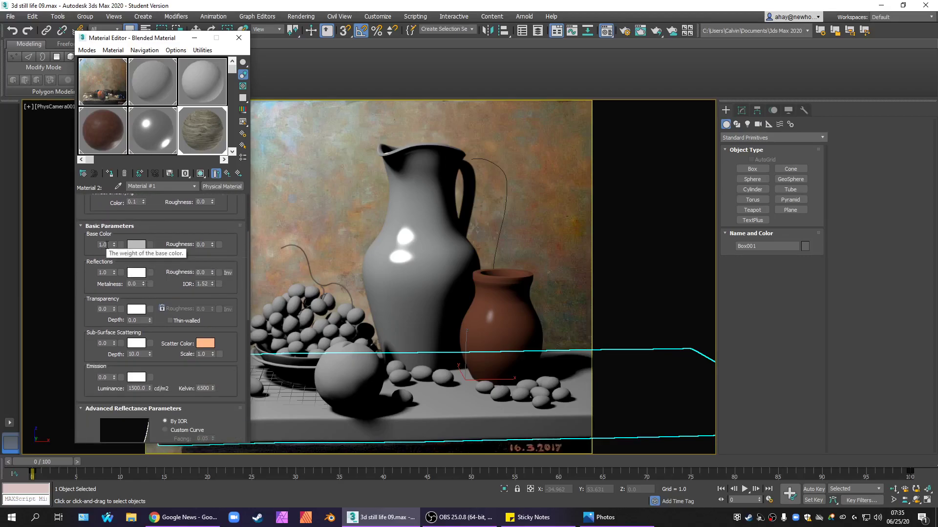
Step: Give Material 2 a light periwinkle base colour by lowering red, green and saturation
click(136, 245)
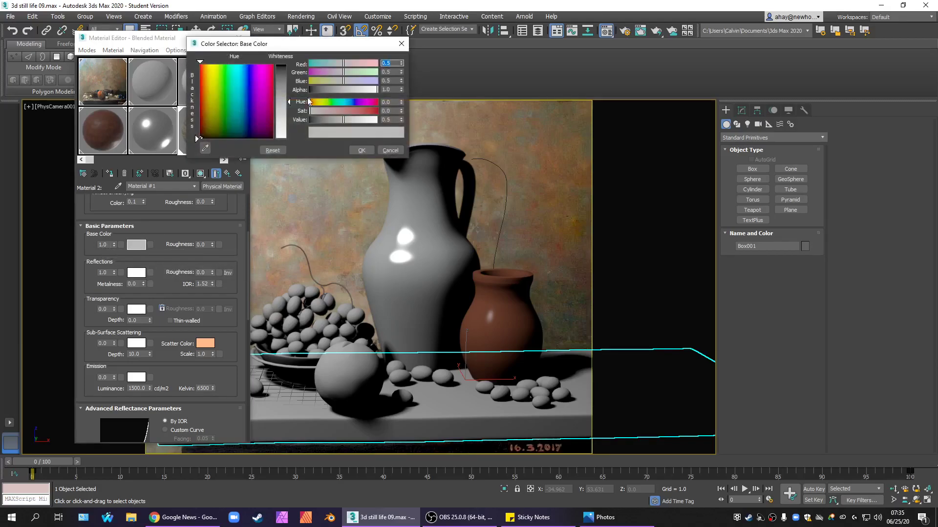
click(240, 78)
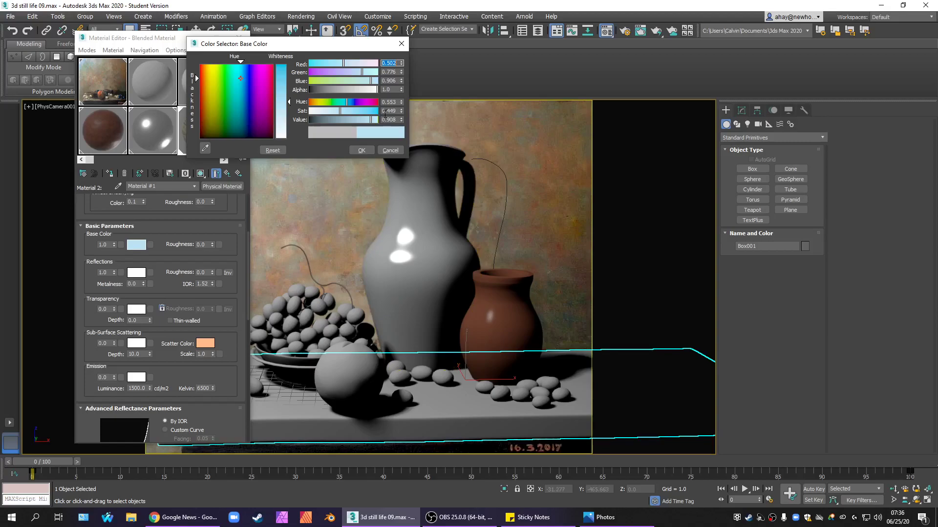
click(356, 72)
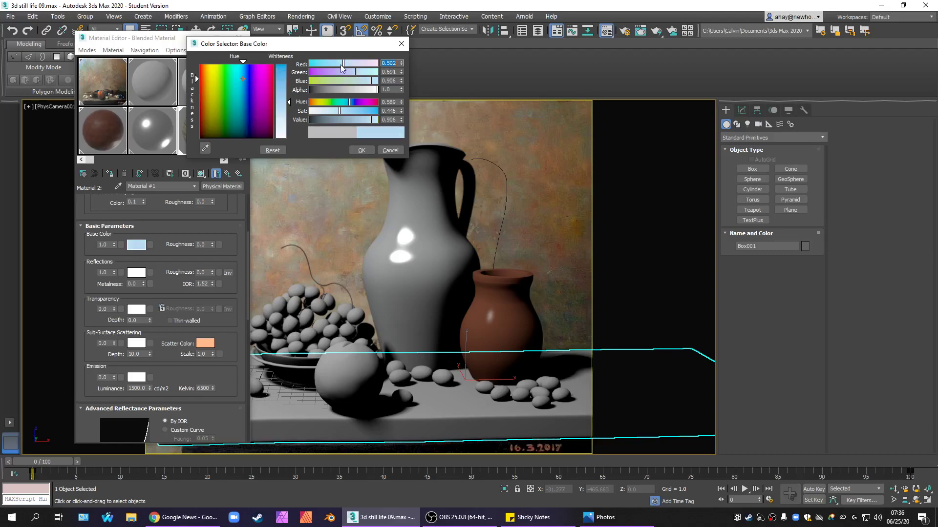
click(341, 64)
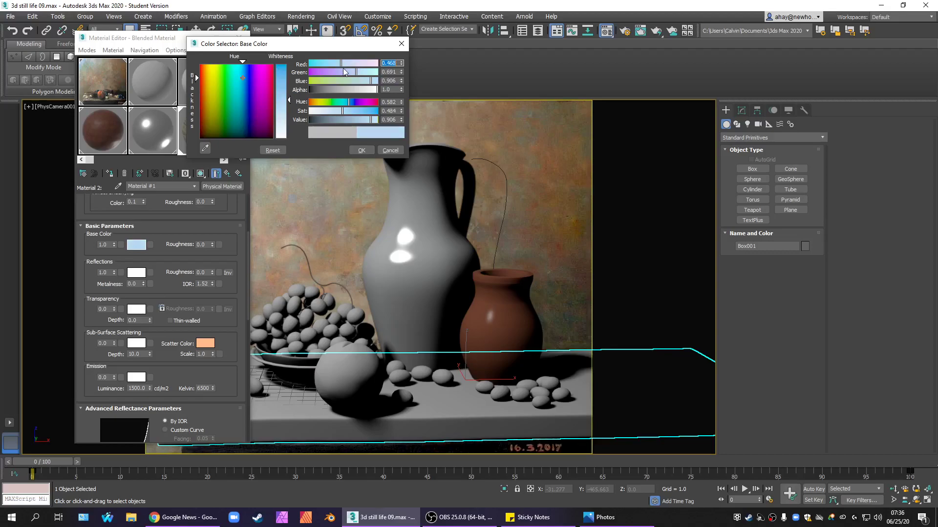
click(334, 111)
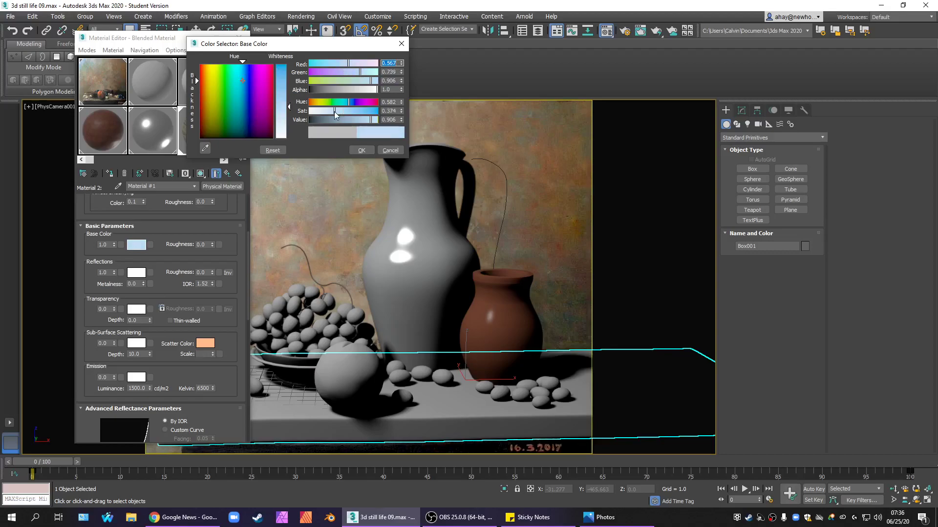
click(356, 75)
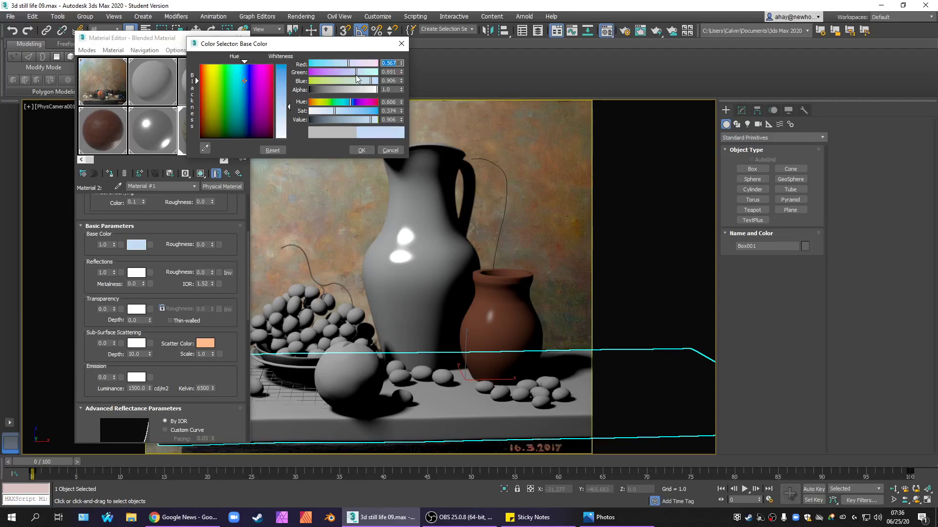
click(346, 64)
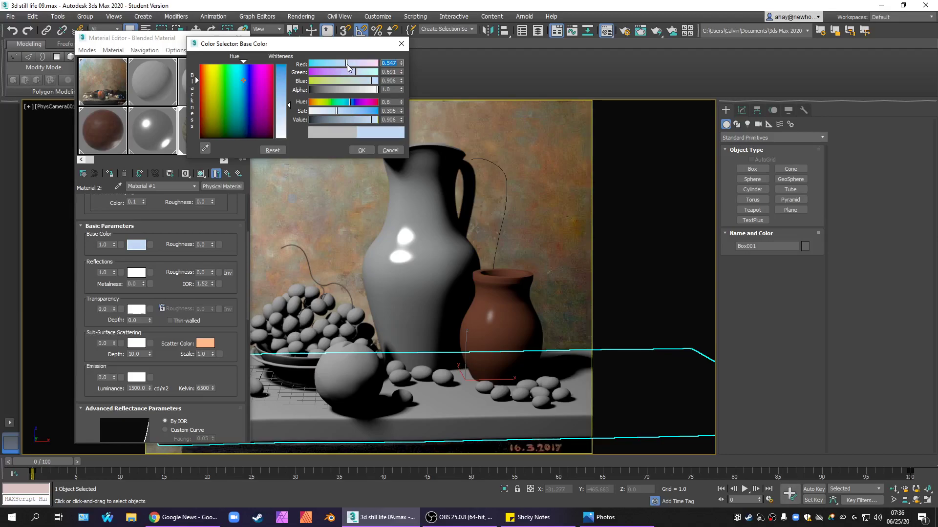
click(361, 150)
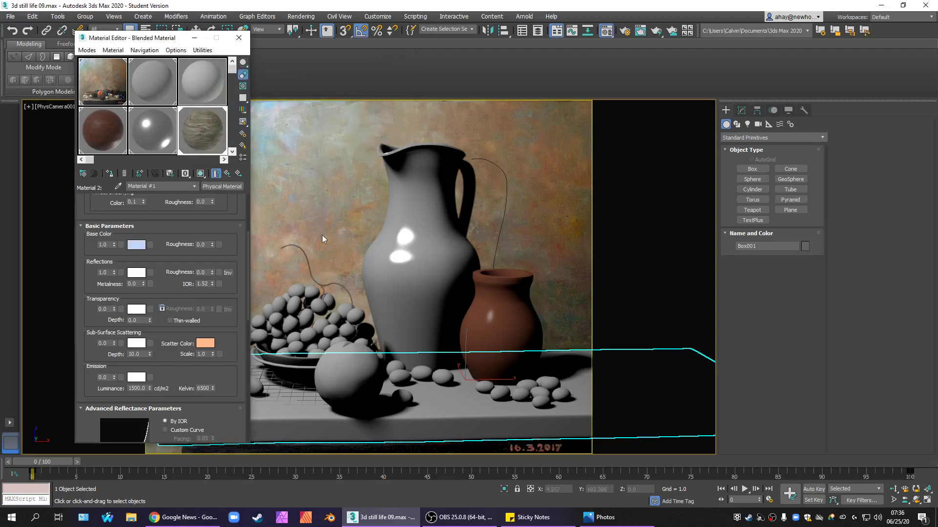
Step: Raise the base colour's saturation to about 0.5 for a stronger periwinkle
click(137, 245)
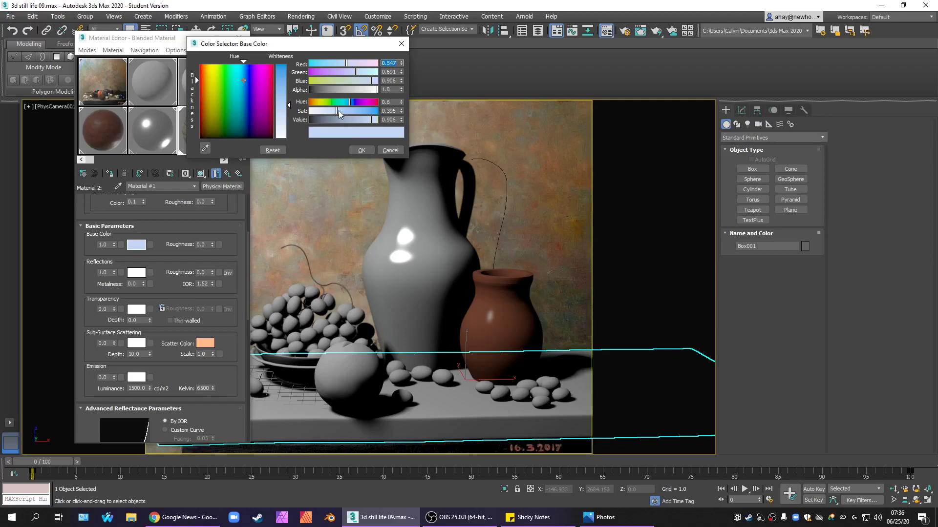
drag(338, 110, 342, 111)
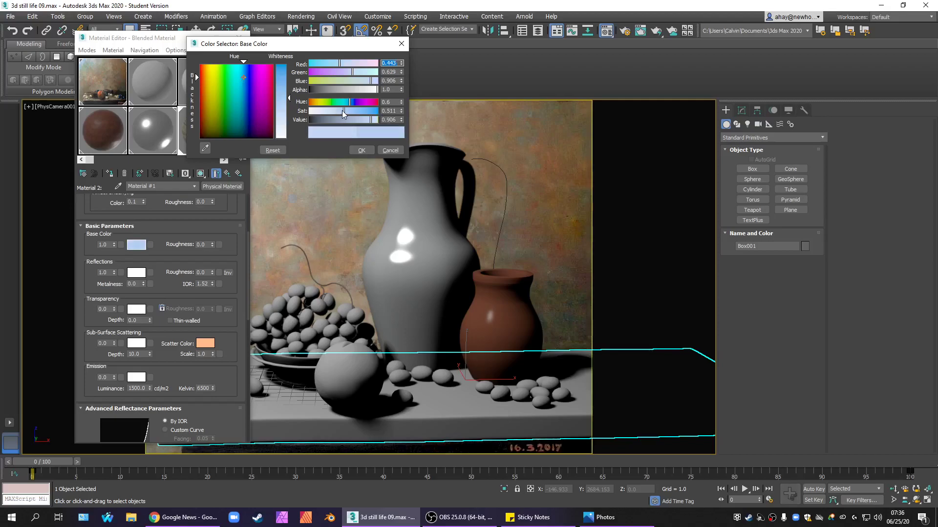
click(362, 151)
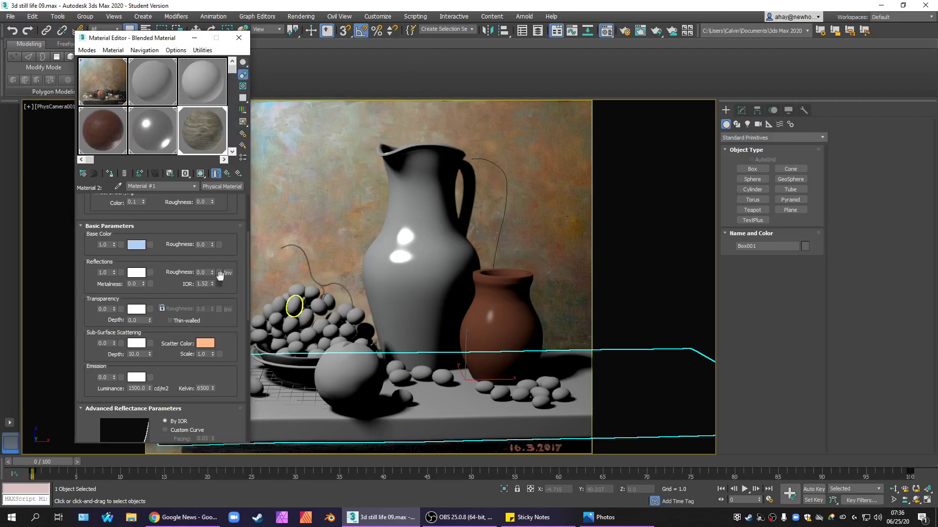
Step: Set base colour roughness to 0.8 and reflection roughness to 0.1
scroll(227, 274, up, 2)
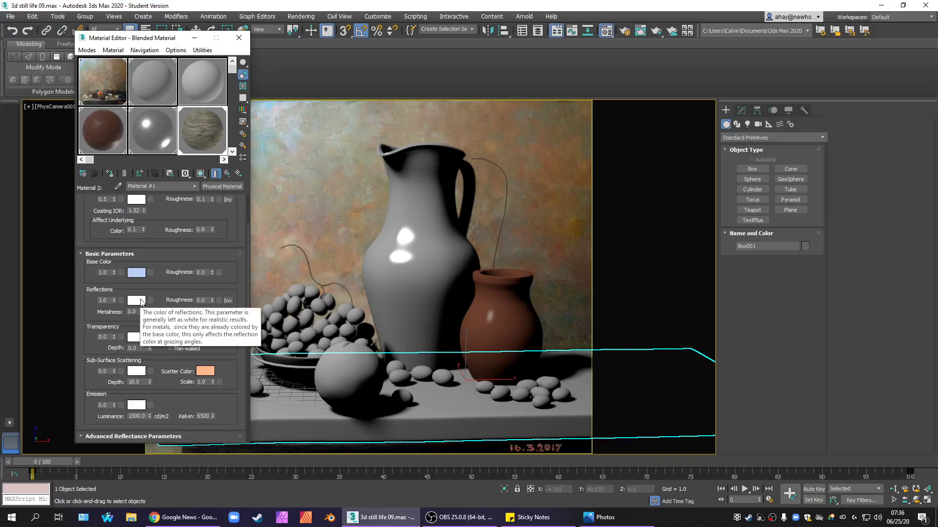
click(204, 272)
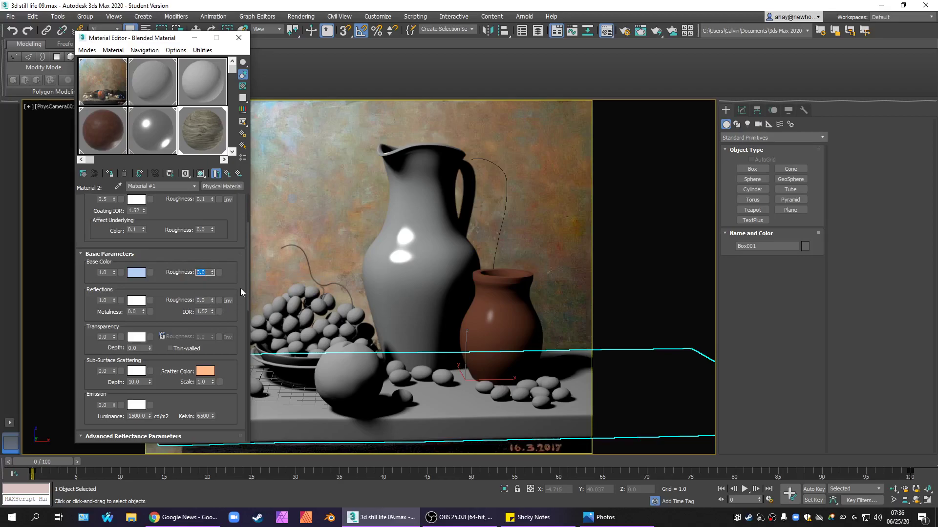
text(.)
text(8)
key(Return)
scroll(232, 284, down, 2)
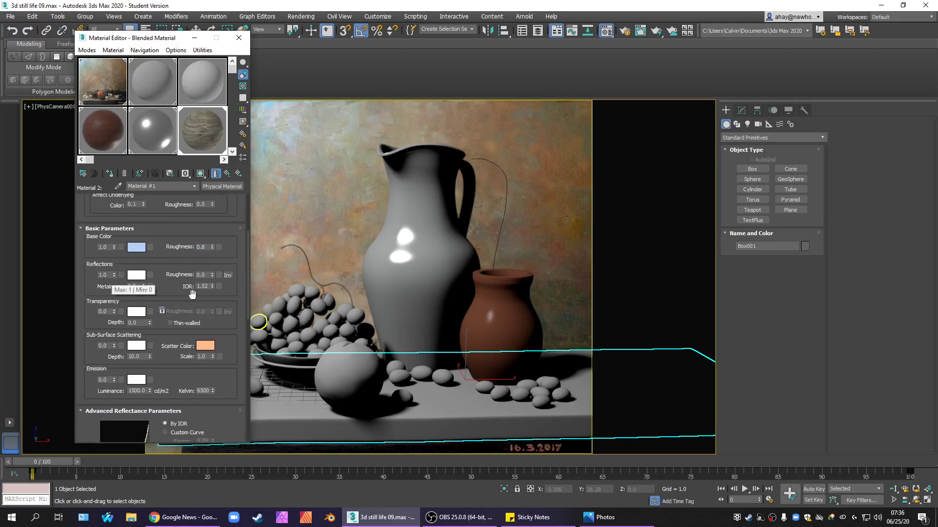
click(200, 275)
text(.1)
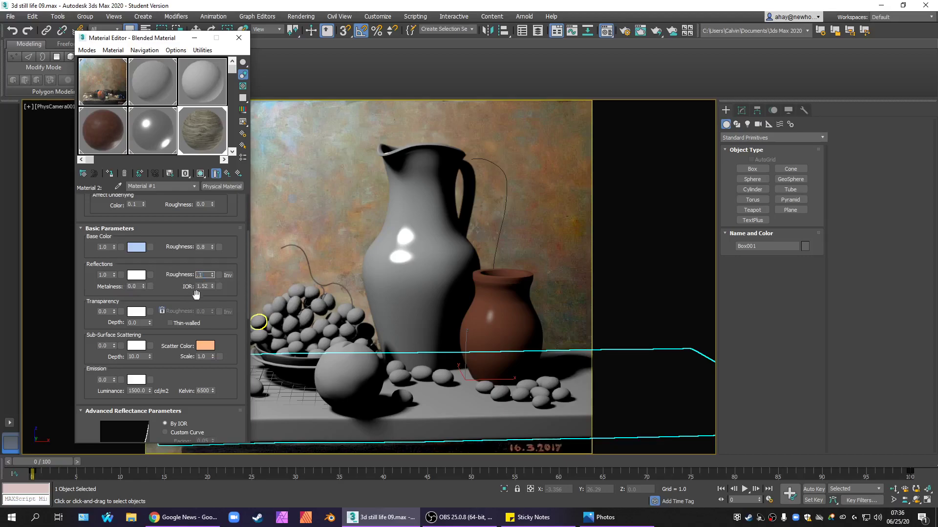
key(Return)
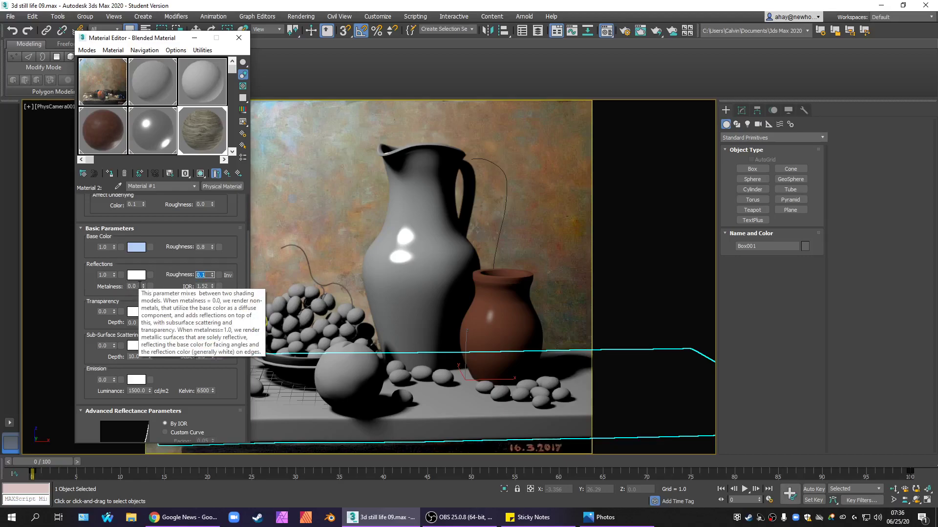
Step: Set metalness to 0.3 and IOR to 1.2
click(139, 286)
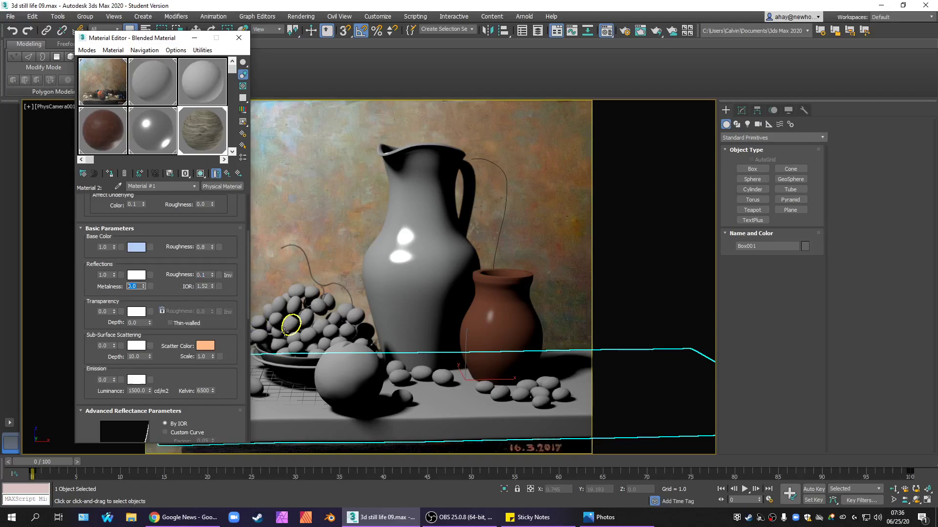
text(.3)
key(Return)
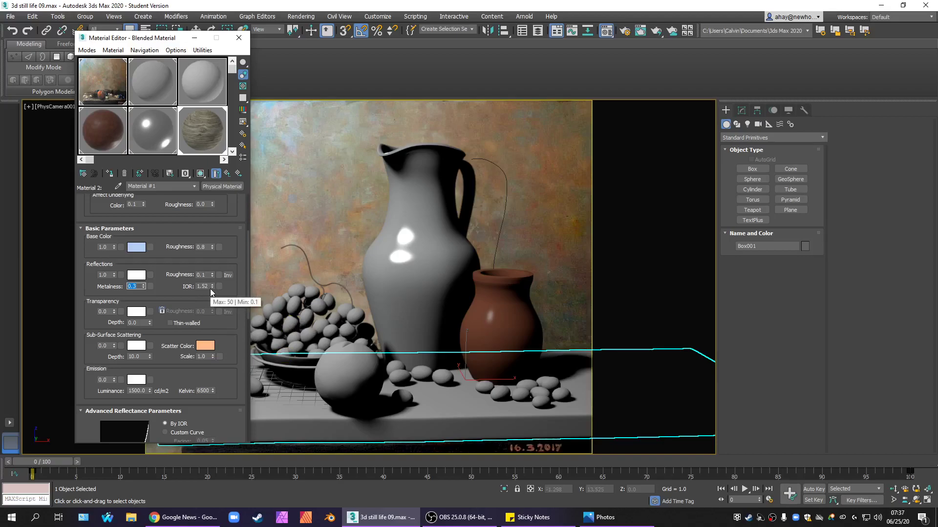
key(Tab)
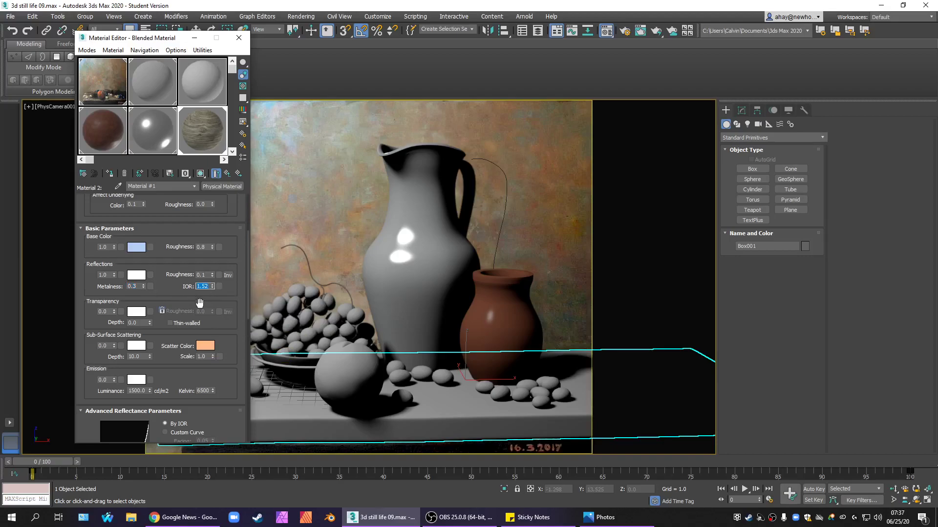
drag(183, 301, 179, 339)
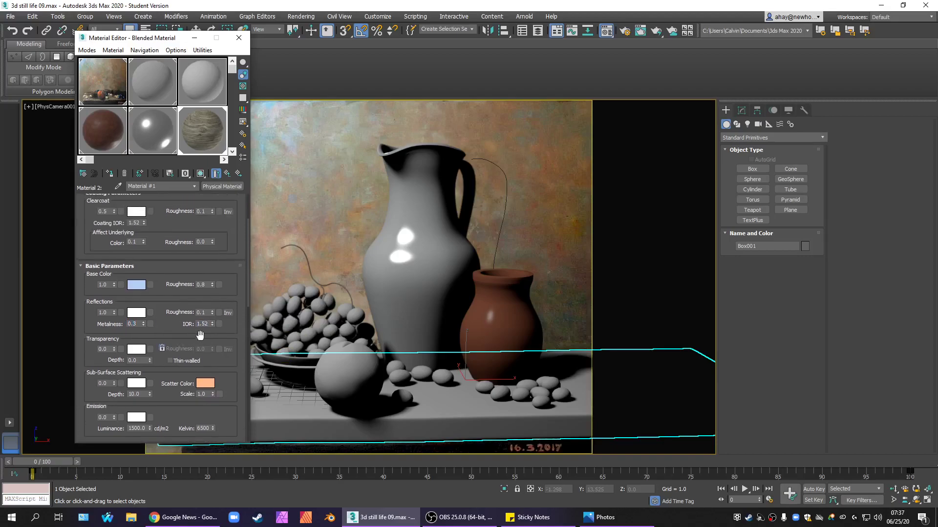
double_click(202, 324)
text(1.2)
key(Return)
Step: Show the material shaded in the viewport and return to the Blended Material level
click(200, 176)
click(195, 186)
click(184, 196)
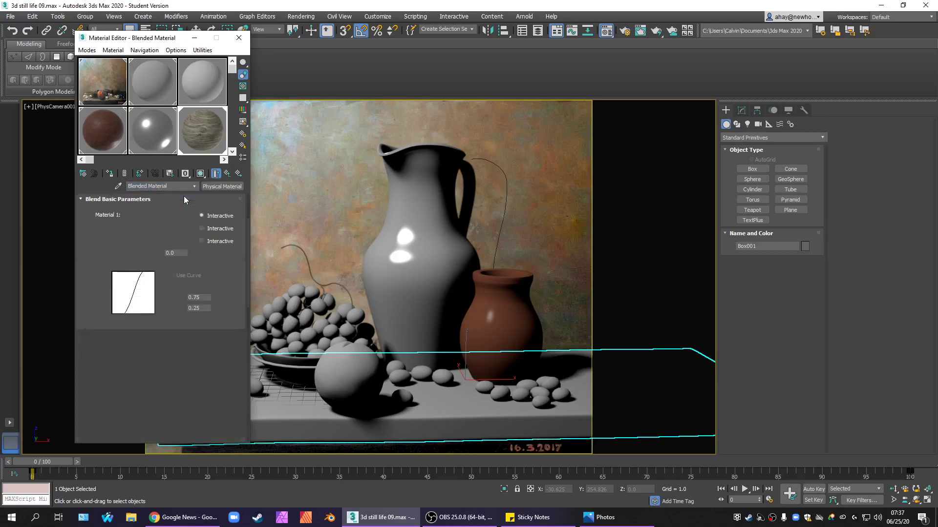
Step: Set the blend's mix amount to 100
click(181, 253)
text(1)
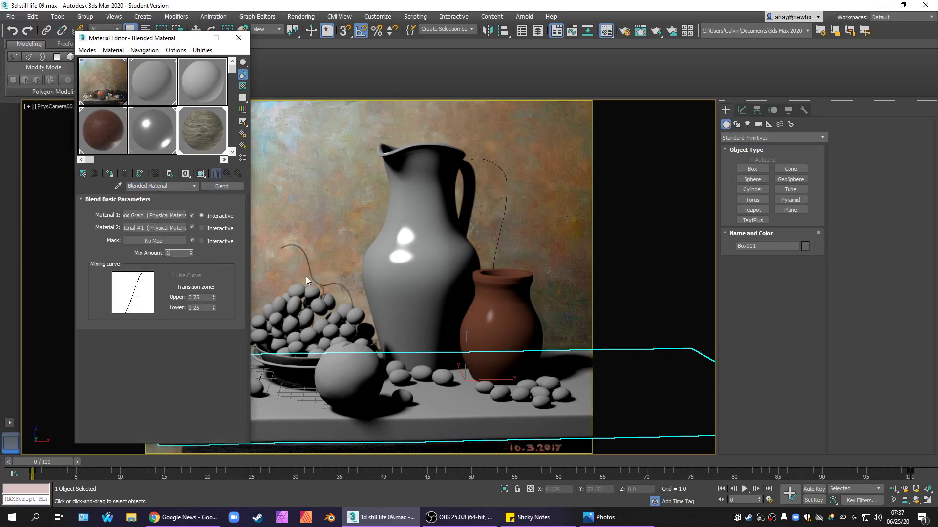
key(Return)
text(100)
key(Return)
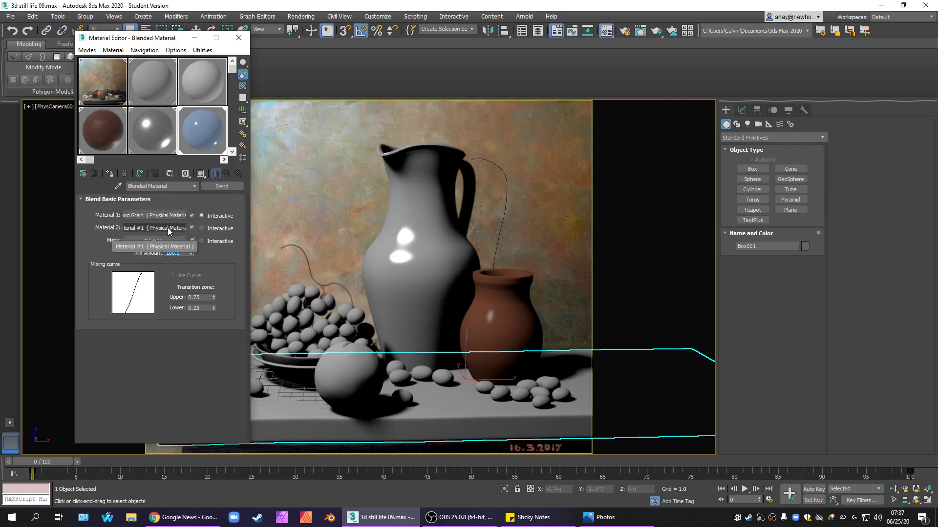
Step: Give the paint sub-material's sample a background and display it shaded in the viewport
click(168, 228)
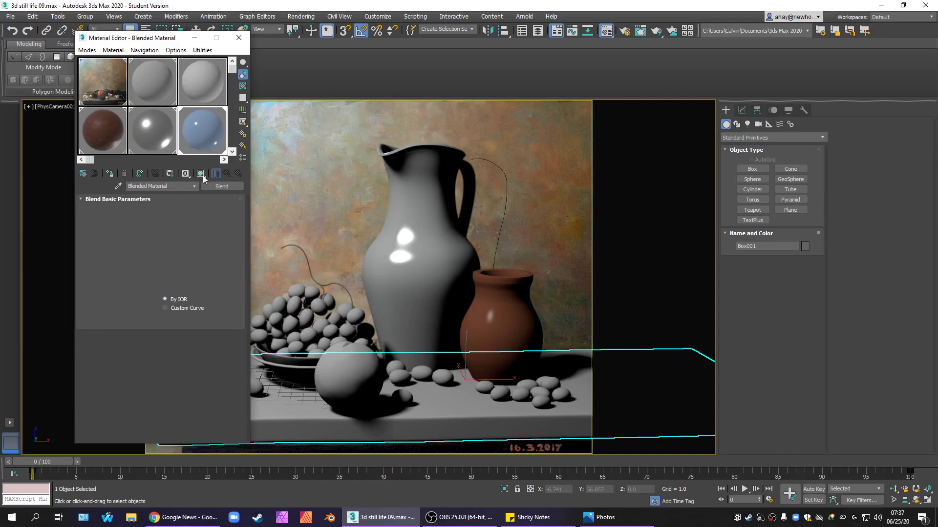
click(241, 88)
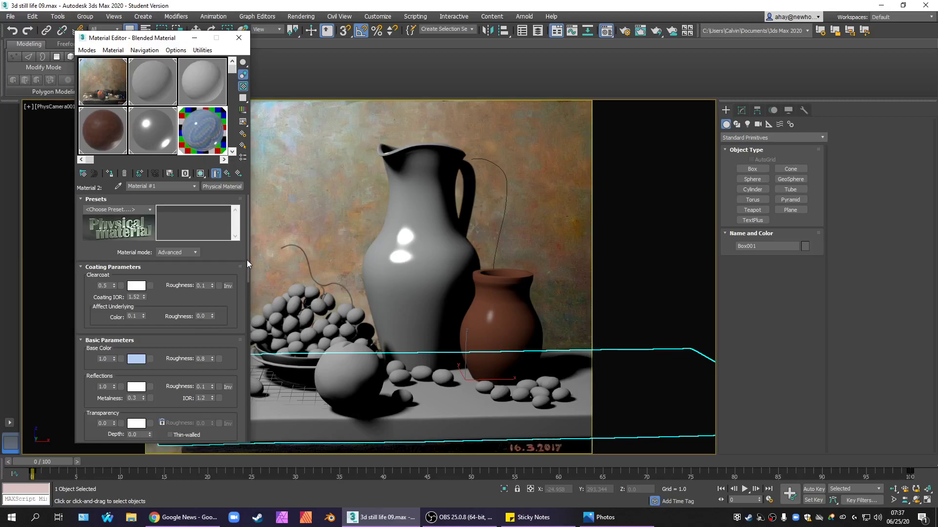
scroll(242, 281, down, 3)
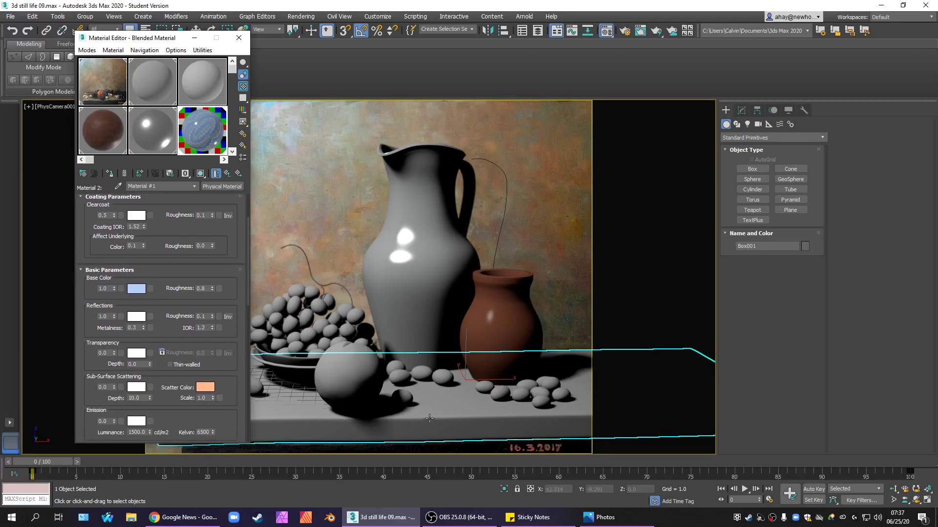
click(200, 174)
Step: Deselect everything and render the camera view to inspect the periwinkle table top
click(545, 243)
key(shift+q)
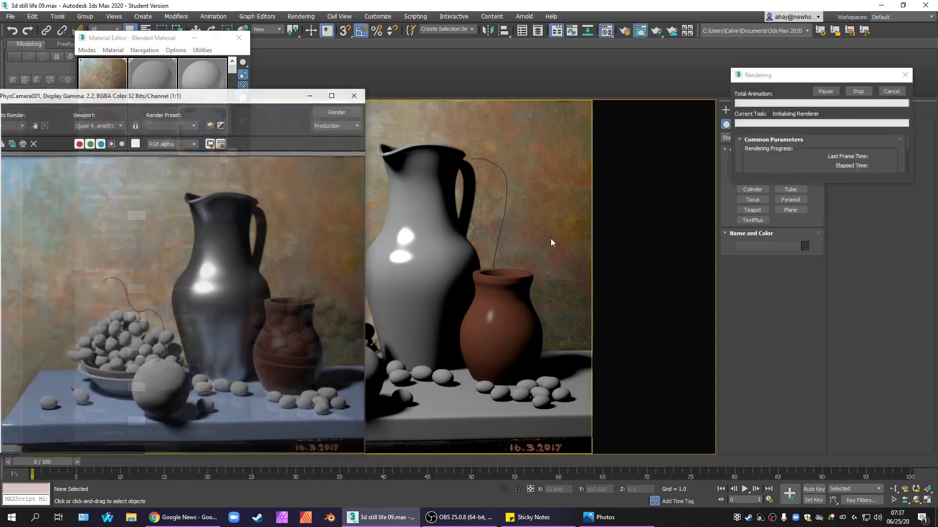
drag(239, 94, 543, 86)
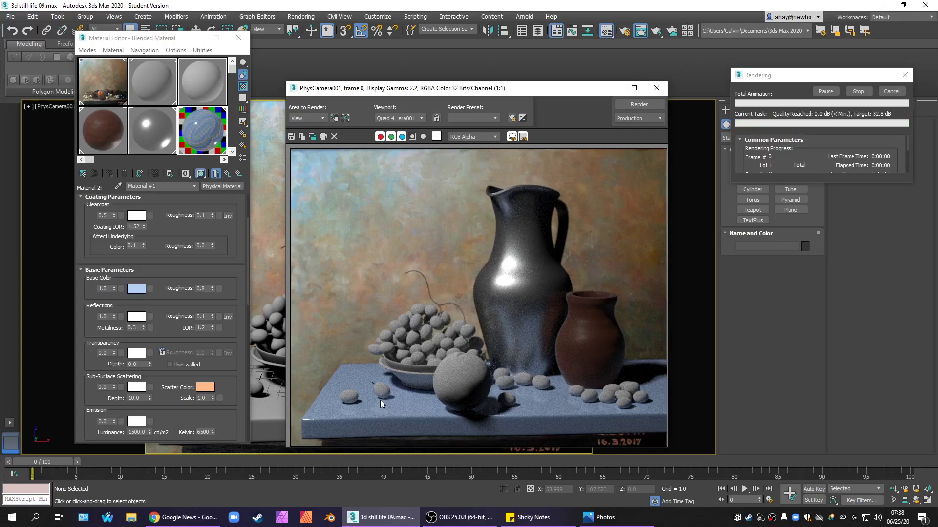
scroll(381, 403, up, 2)
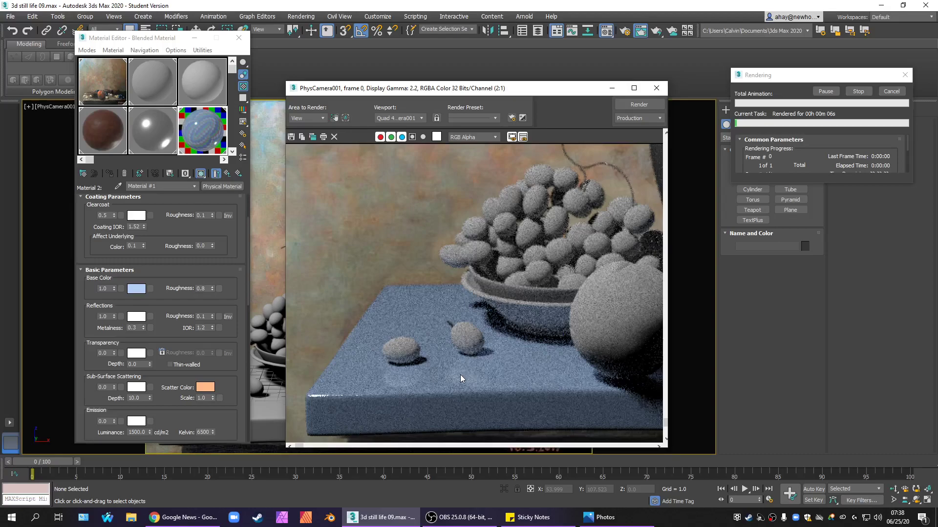
scroll(371, 332, down, 1)
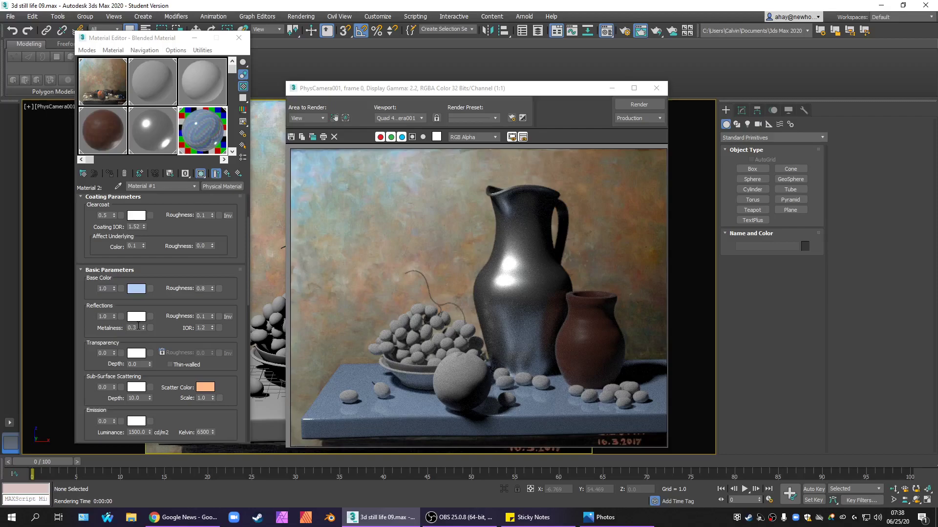
Step: Lower the paint's metalness to 0.1, re-render, and close the render window
double_click(139, 327)
text(0.1)
key(Return)
click(652, 105)
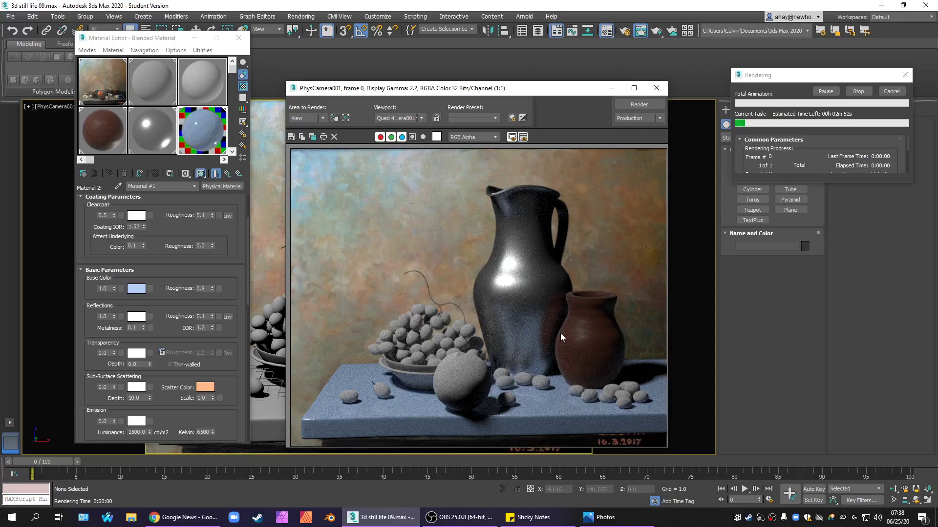
key(Escape)
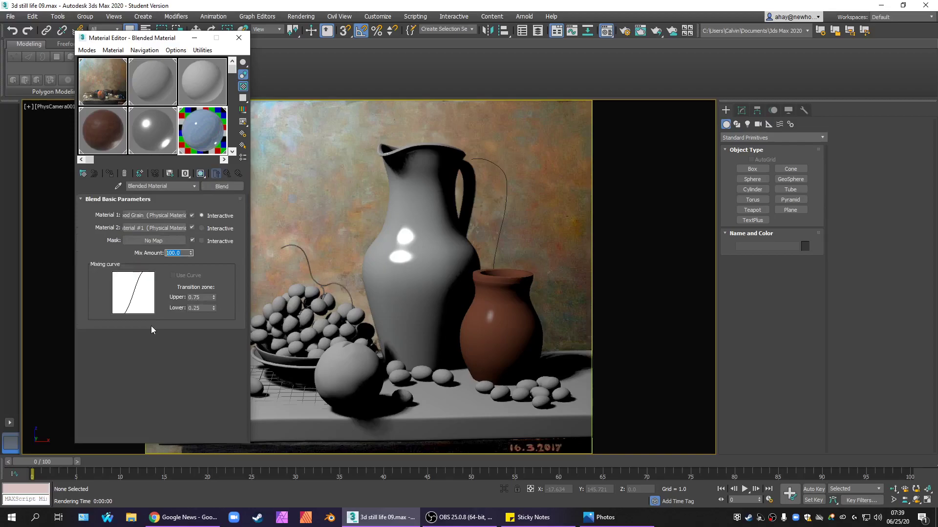
Step: Preview and render a 50 mix of wood and paint, then reset the mix amount to 0.0
text(50)
key(Return)
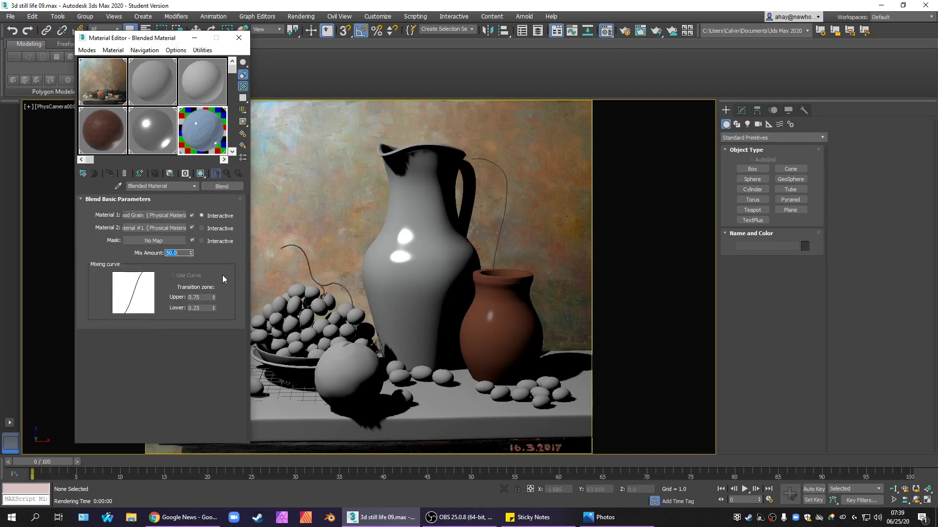
double_click(194, 122)
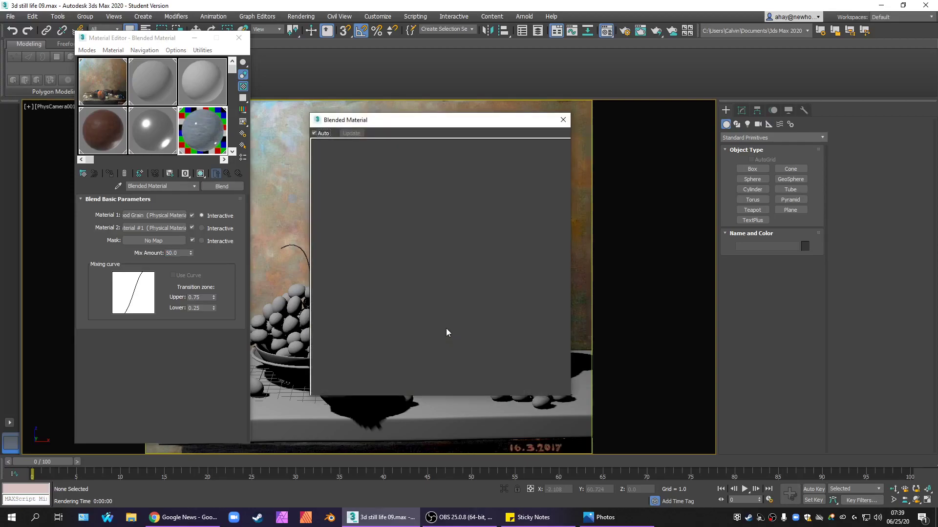
click(563, 120)
key(shift+q)
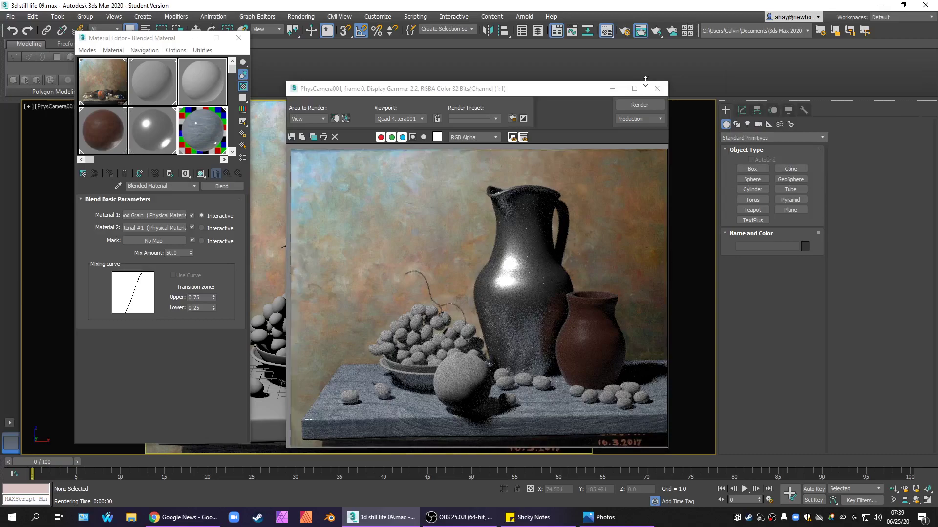
click(657, 88)
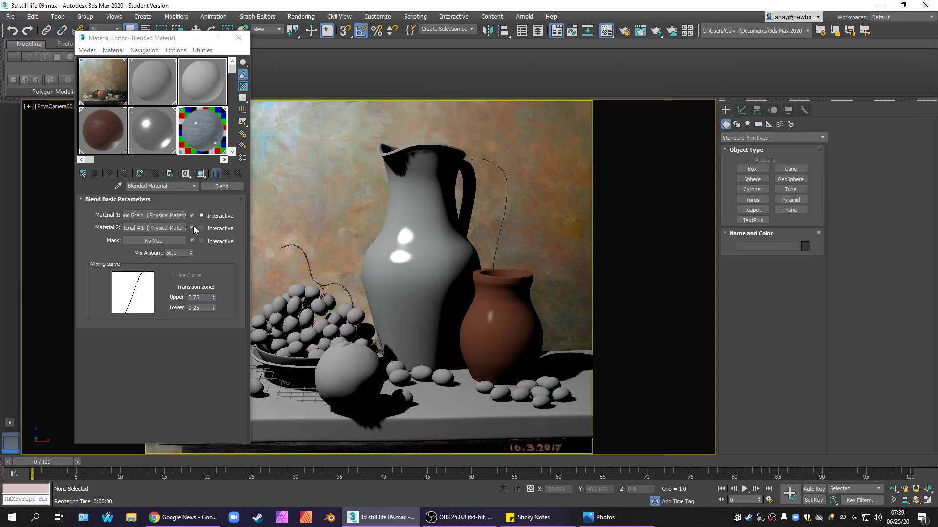
right_click(191, 253)
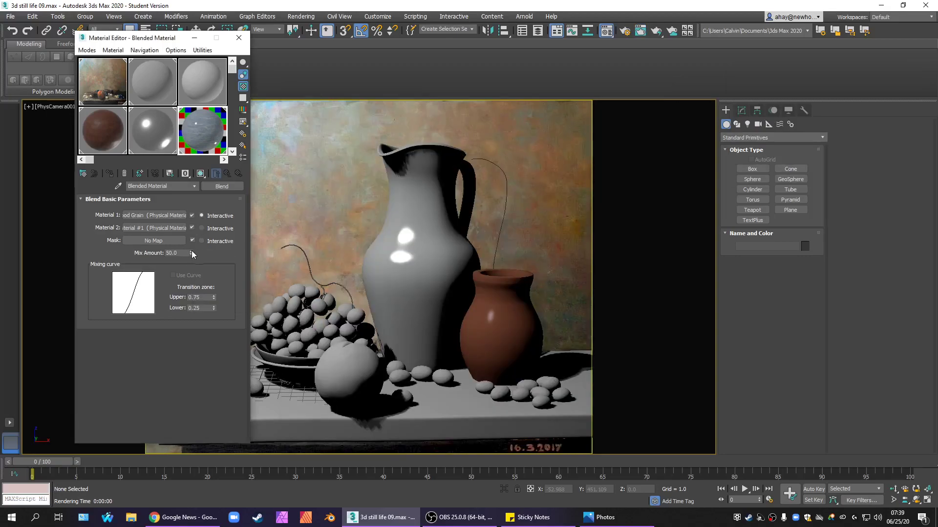
Step: Choose Bitmap as the blend mask and browse to the 3d Still Life textures folder
click(155, 244)
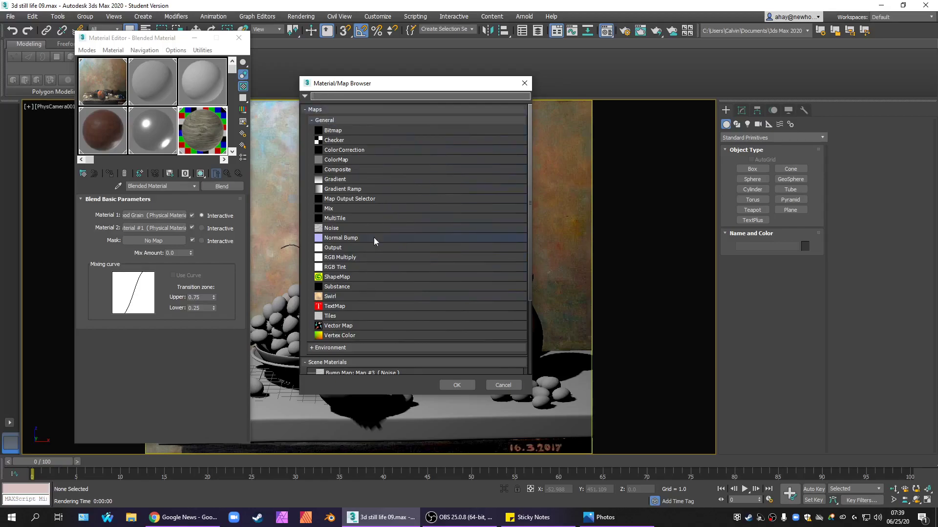
double_click(385, 133)
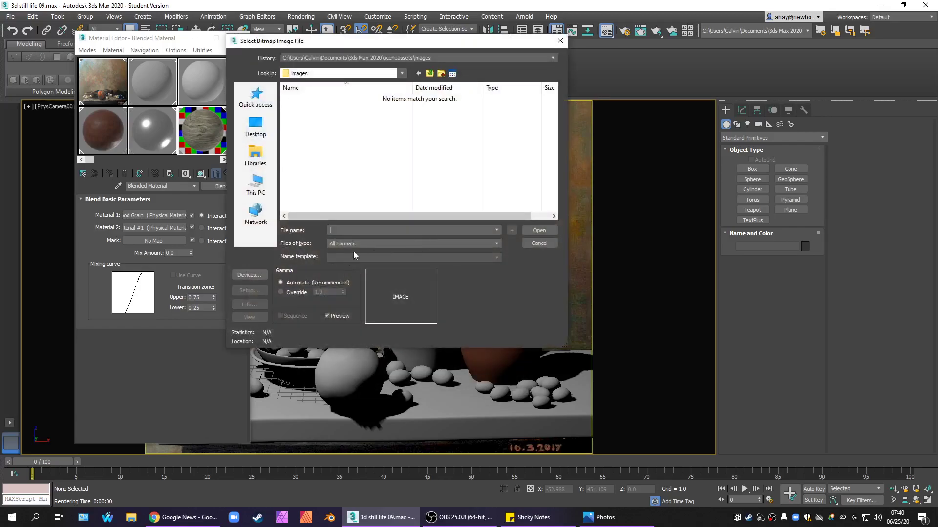
click(255, 128)
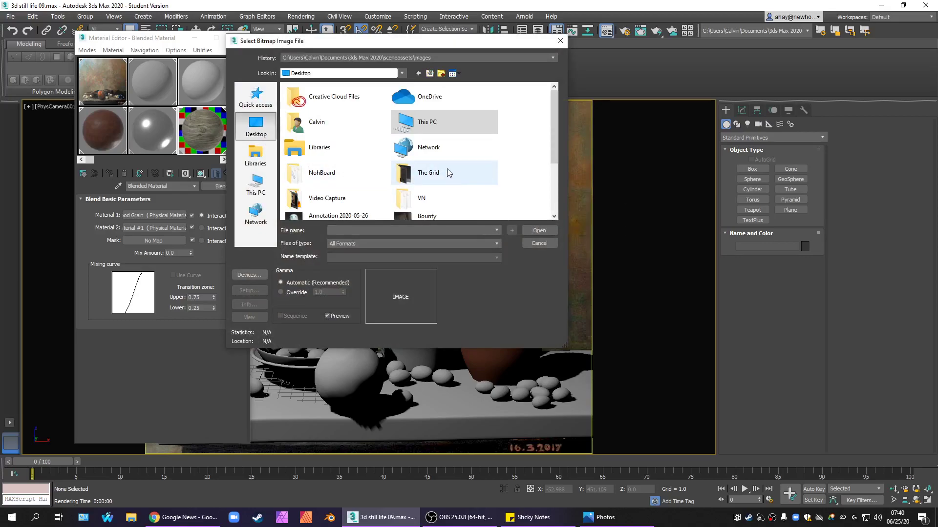
double_click(428, 172)
double_click(312, 117)
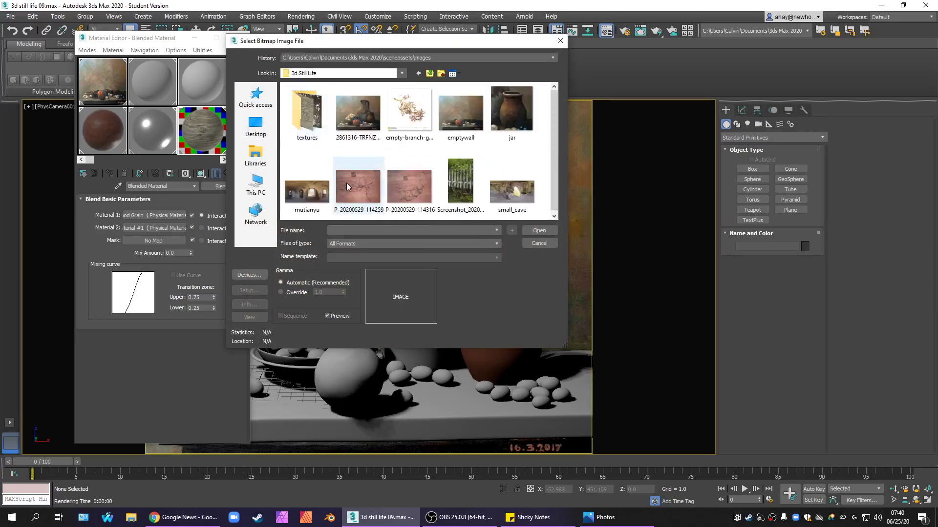
double_click(306, 113)
Step: Preview TexturesCom_PlasterPaintWorn0146_M.jpg in Photos, then load it as the mask bitmap
click(362, 125)
right_click(362, 125)
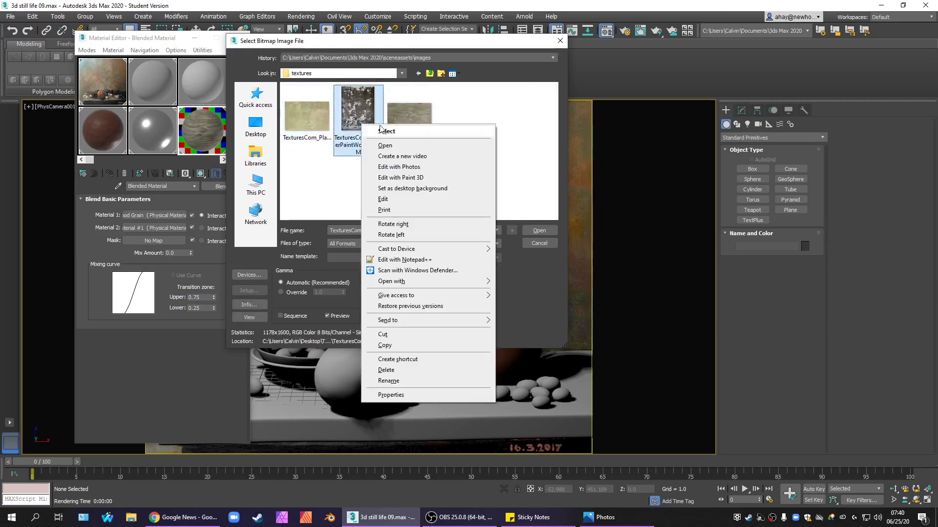
click(393, 148)
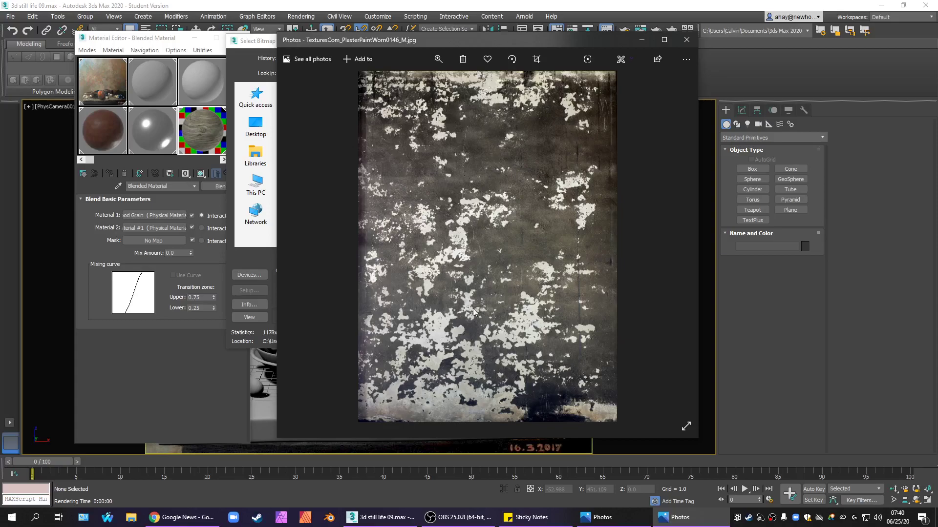
click(685, 41)
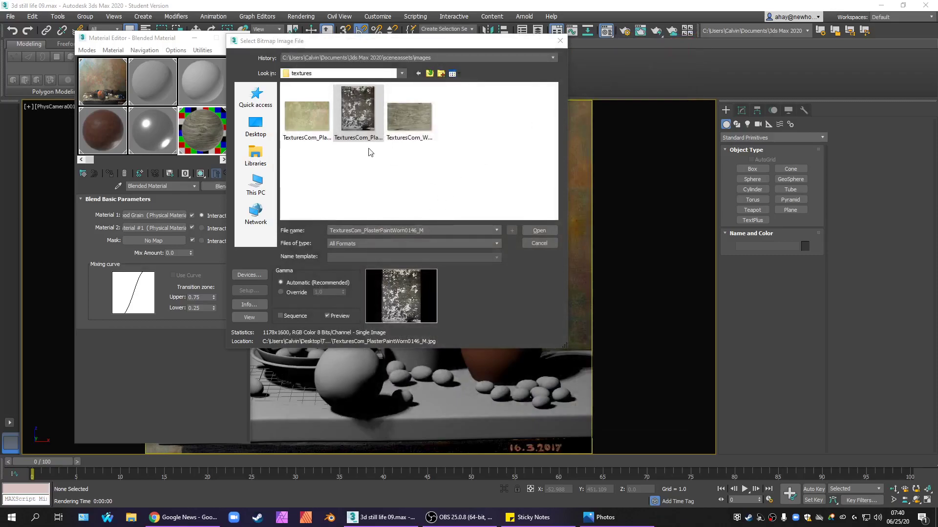
click(360, 125)
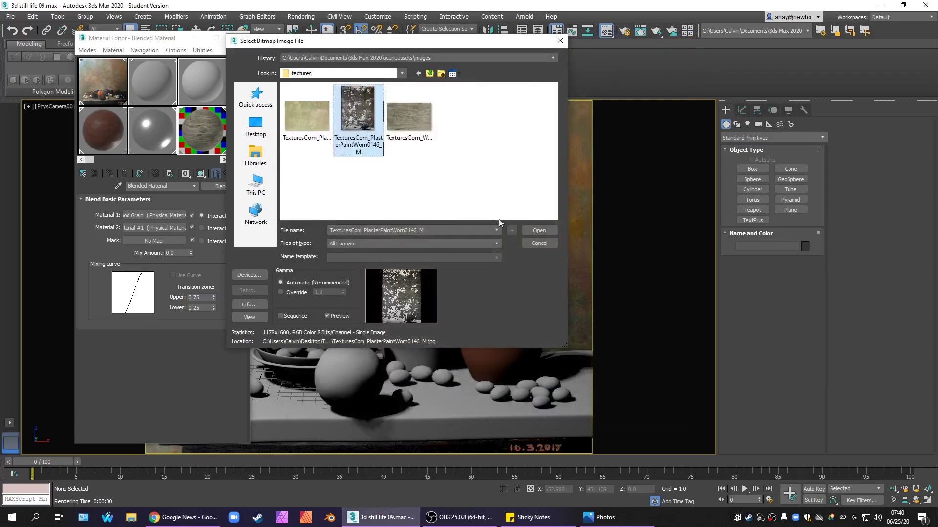
click(539, 230)
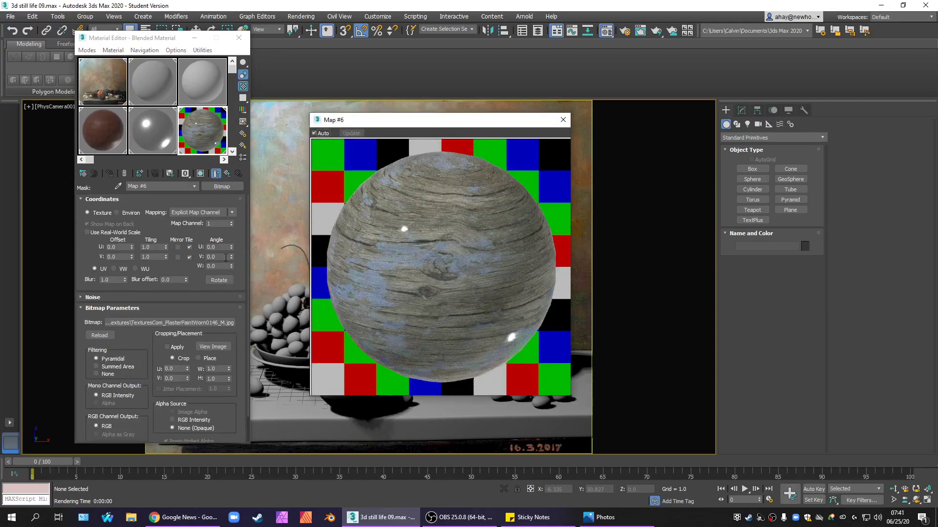
Step: Set the mask bitmap's Angle V to 90
click(163, 248)
text(90)
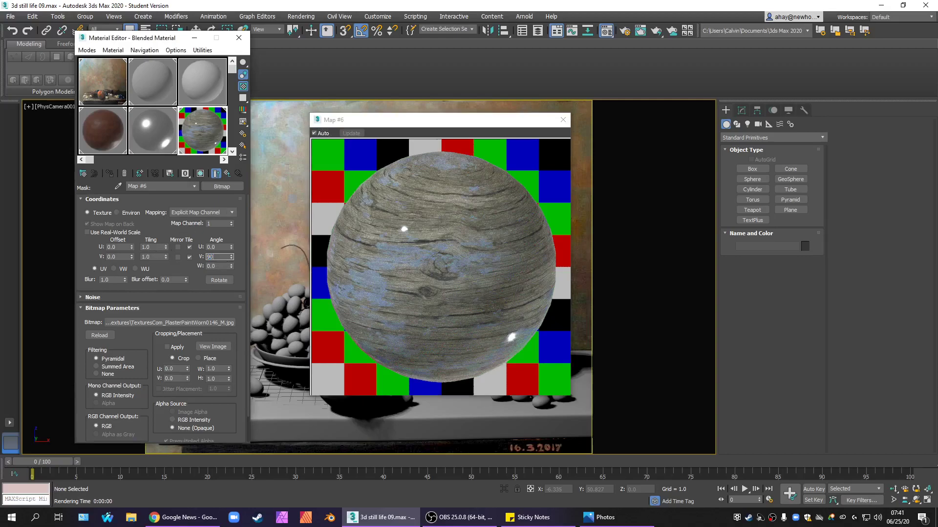
key(Return)
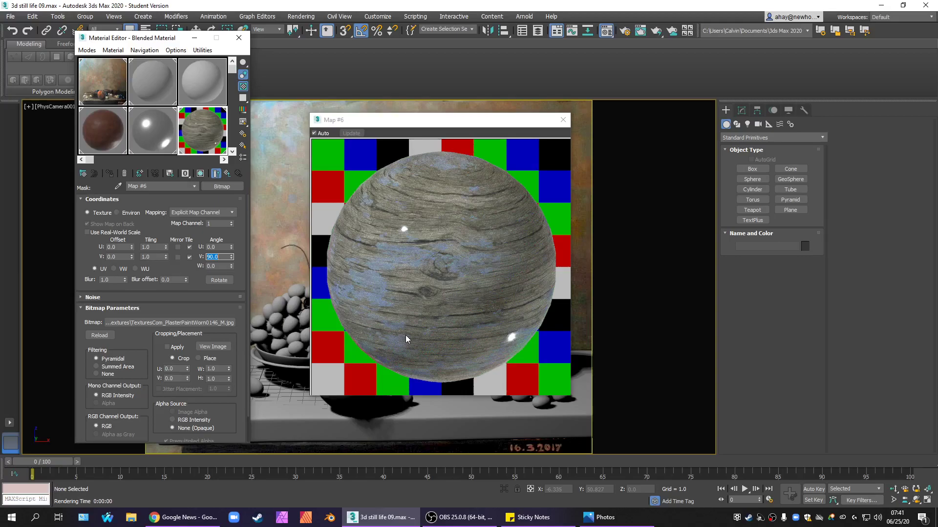
Step: Close the Map #6 sample window and return to the Blended Material level
click(563, 119)
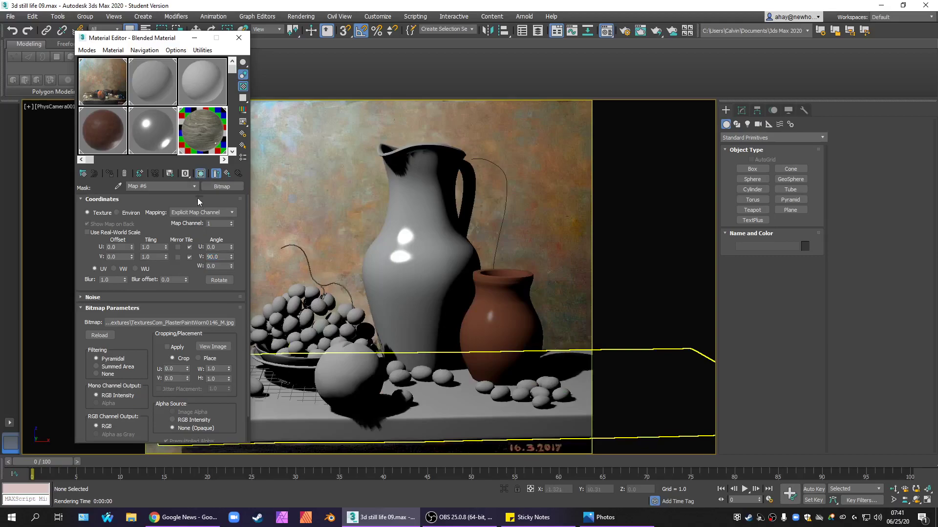
click(194, 186)
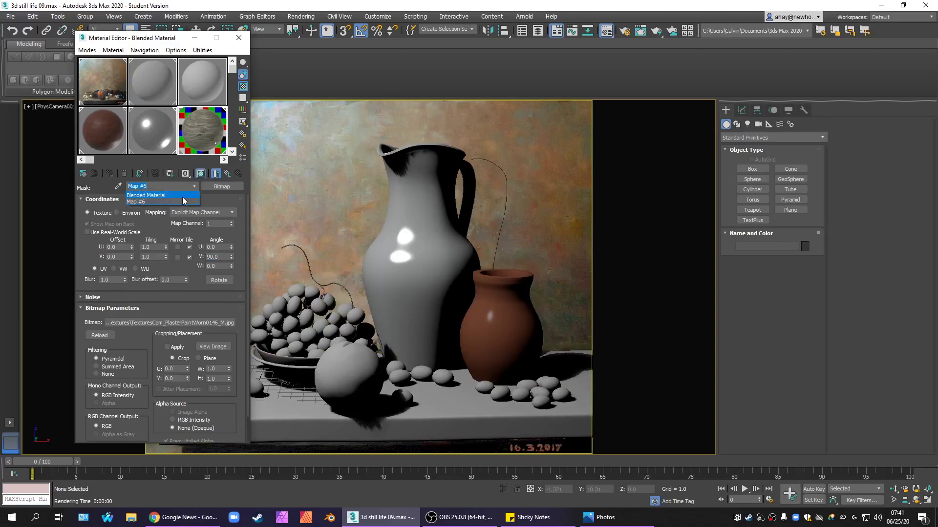
click(147, 200)
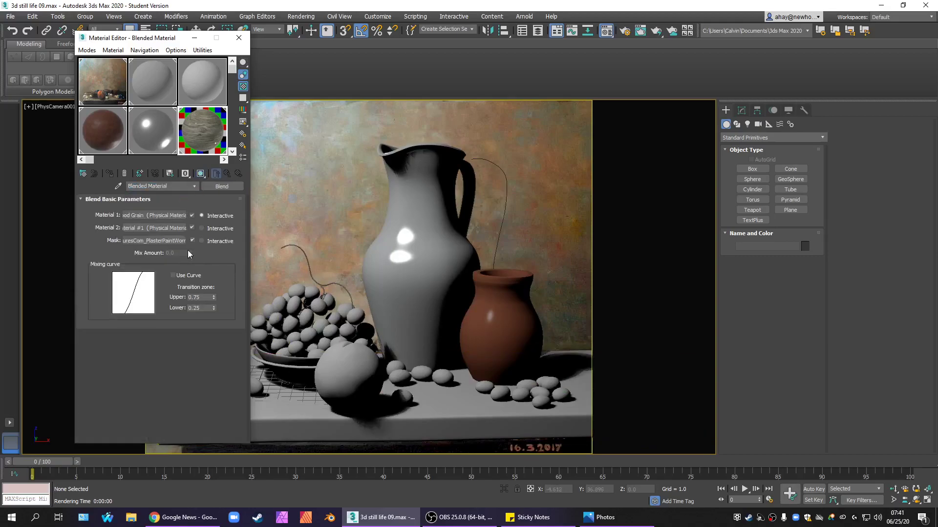
Step: Preview the mask on the table in the viewport, with the Material Editor moved aside
click(202, 241)
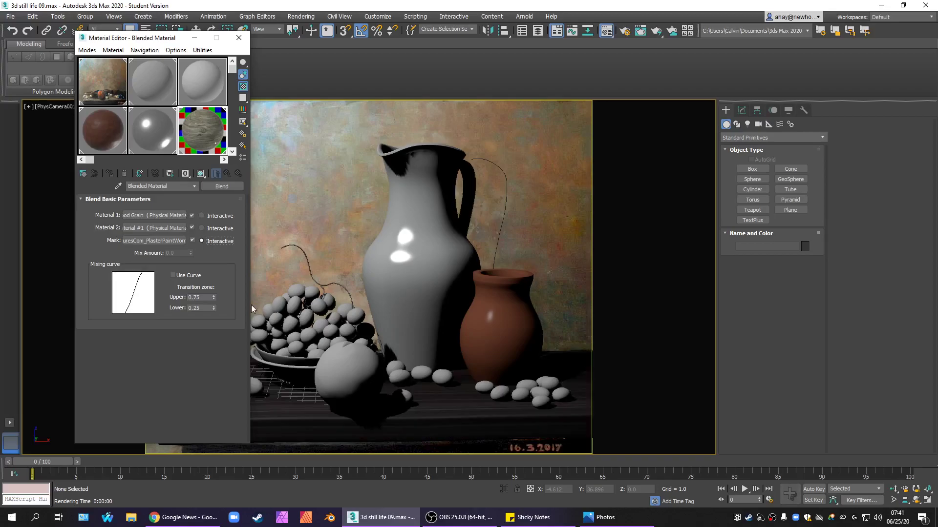
drag(156, 42, 600, 57)
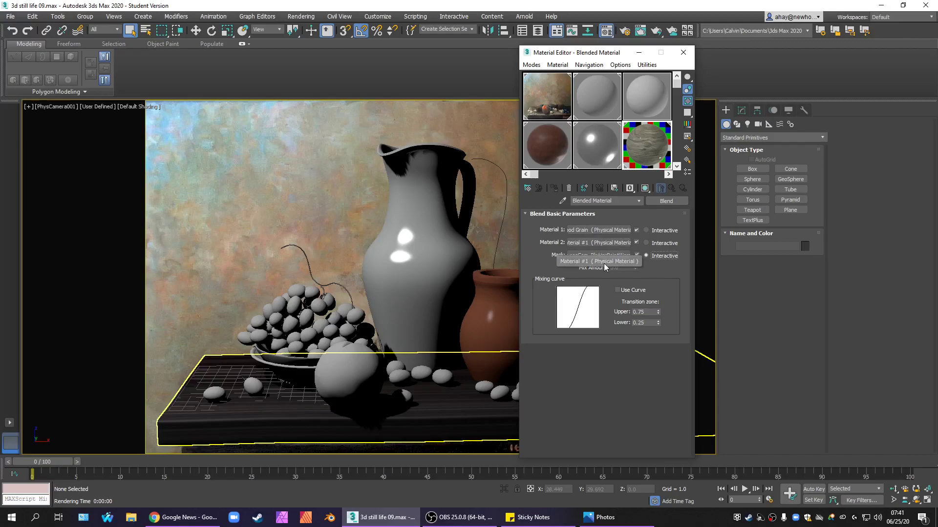
click(646, 230)
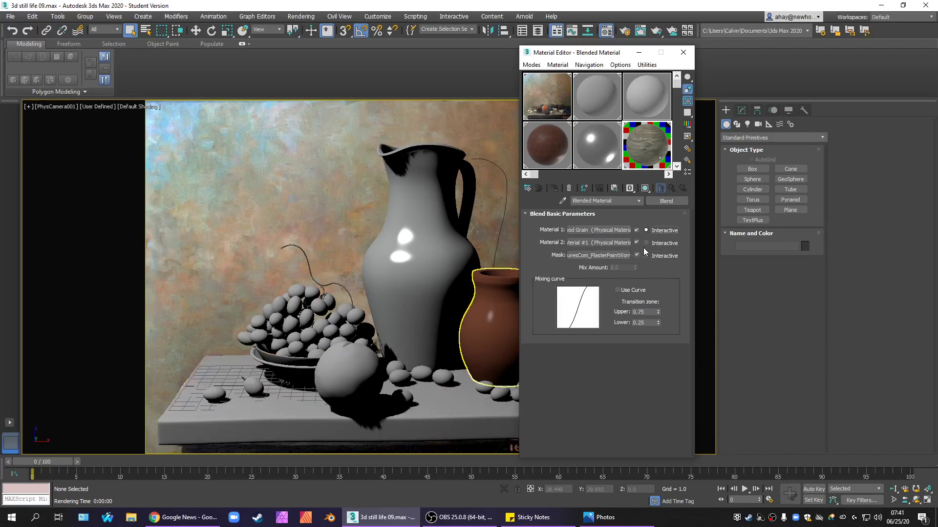
click(647, 256)
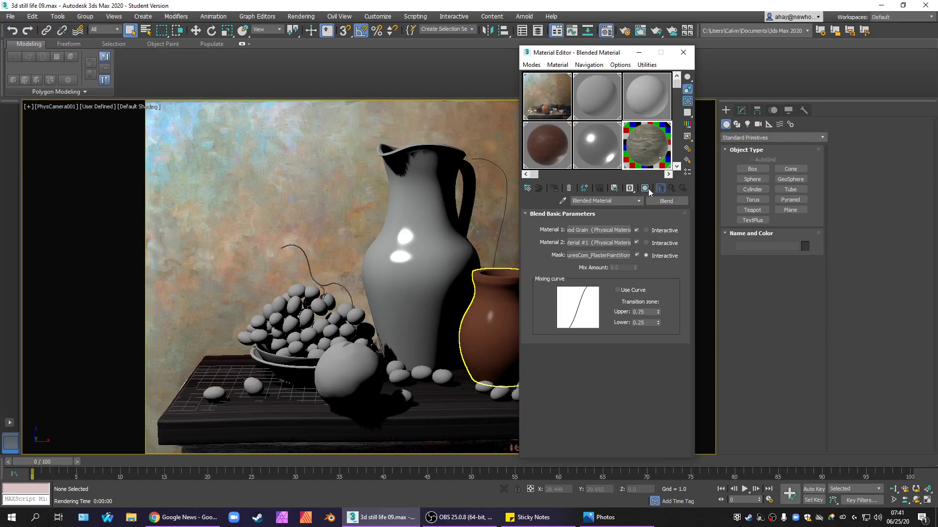
Step: Reset the mask's V and W angles to 0 and set Angle U to 90
click(598, 256)
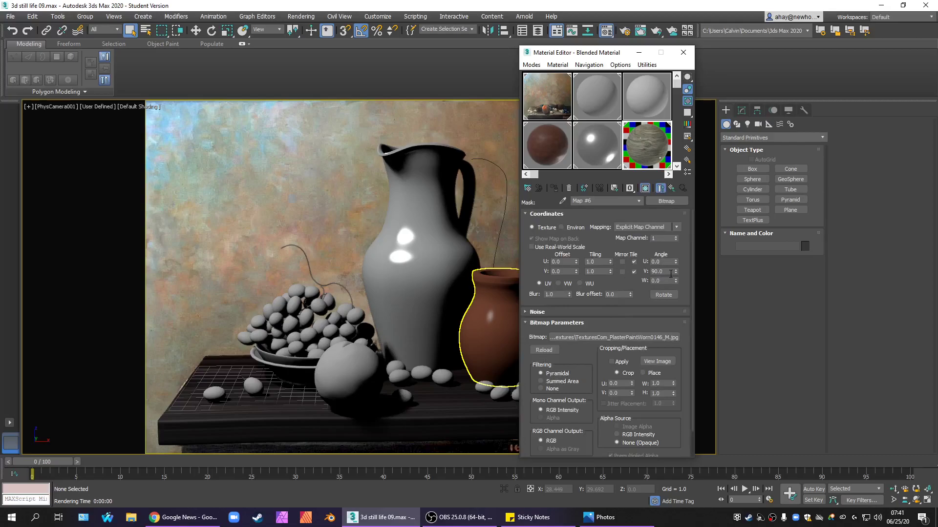
right_click(676, 271)
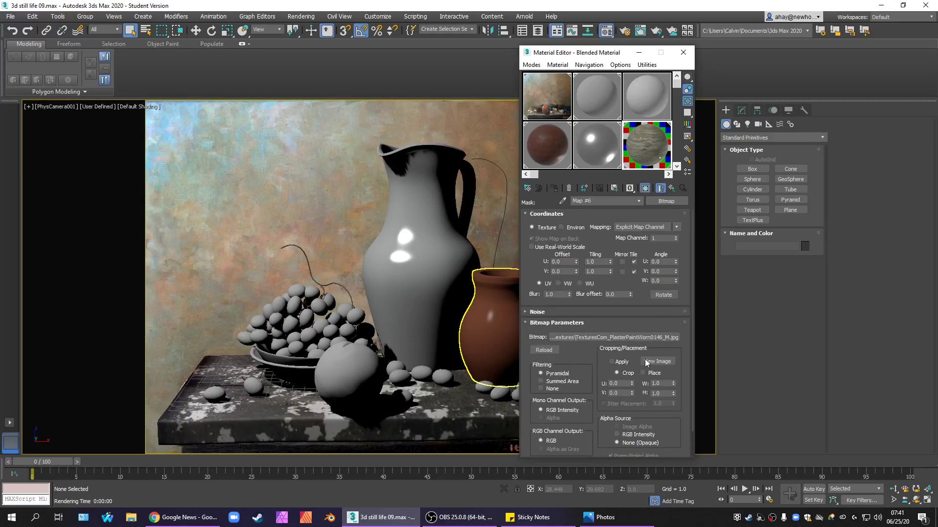
click(662, 281)
text(90)
key(Return)
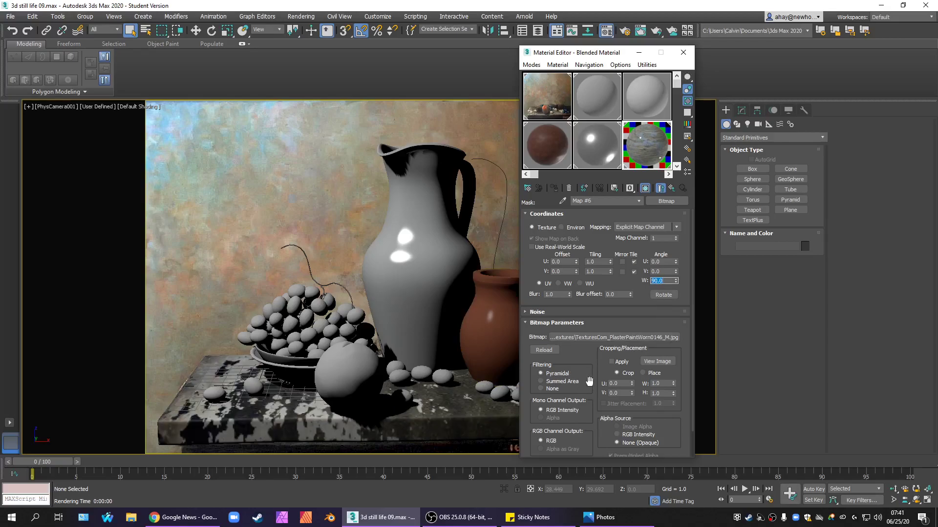
click(672, 280)
right_click(676, 281)
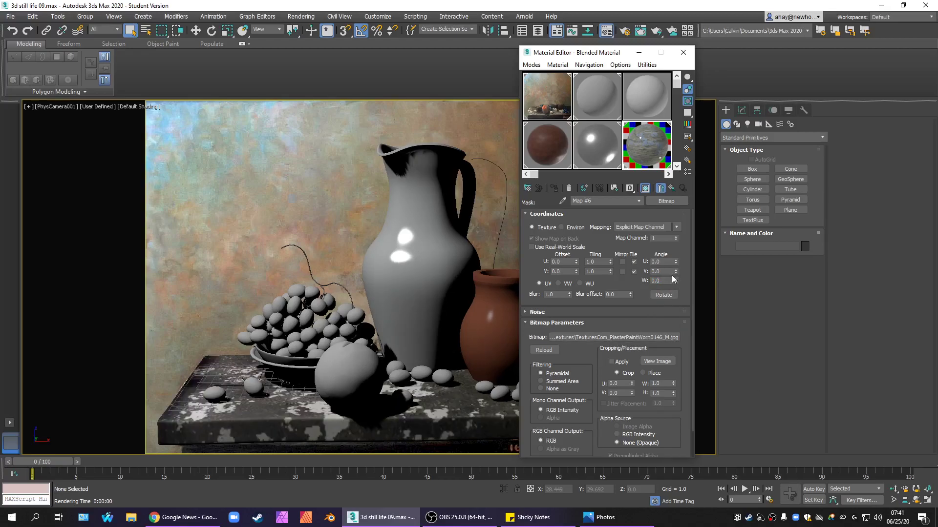
double_click(664, 263)
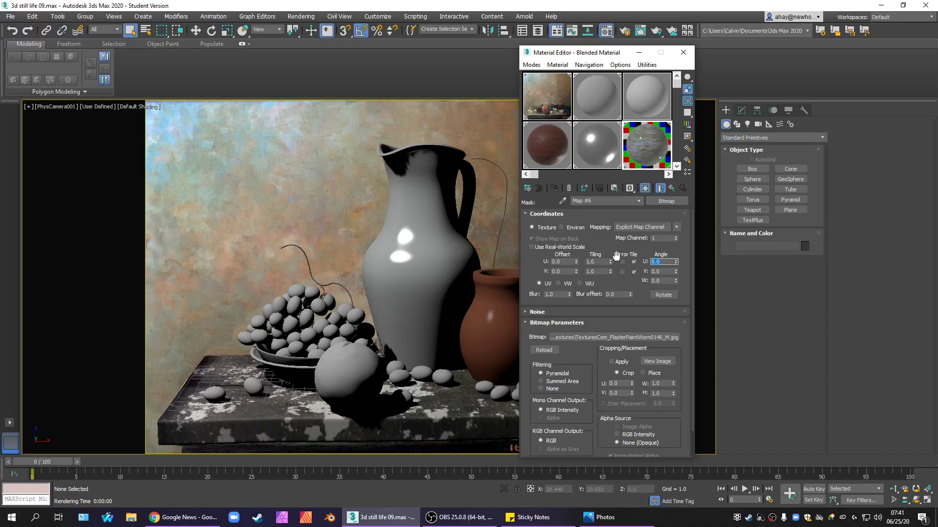
text(90)
key(Return)
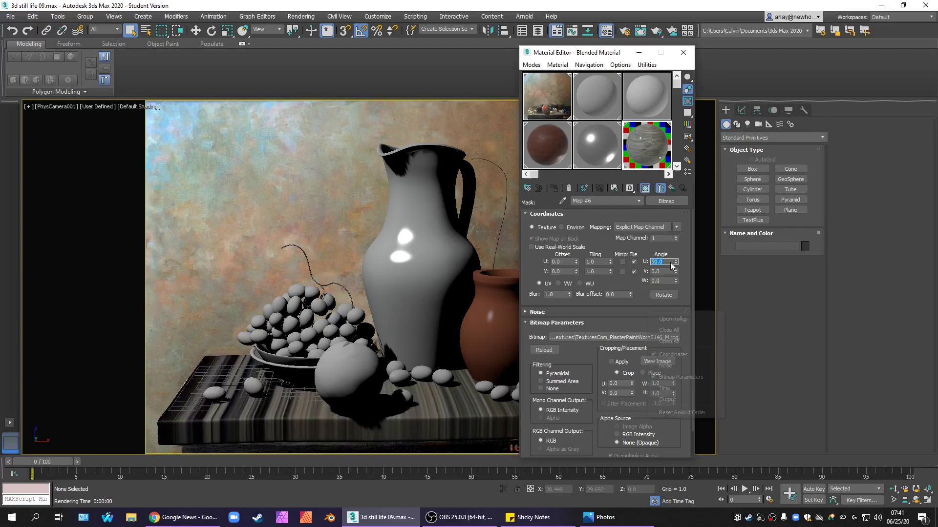
Step: Set the mask's Angle W to 90 and reset Angle U to 0
key(Tab)
key(Tab)
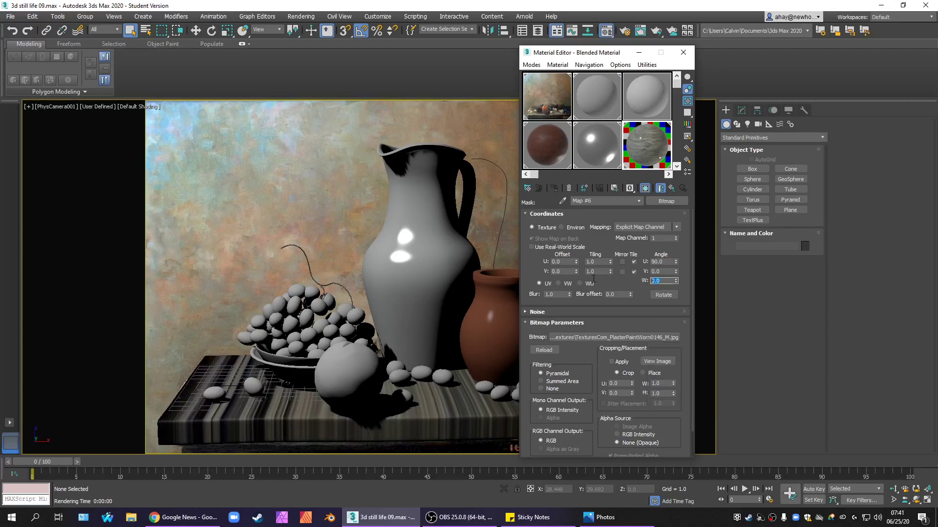
right_click(609, 306)
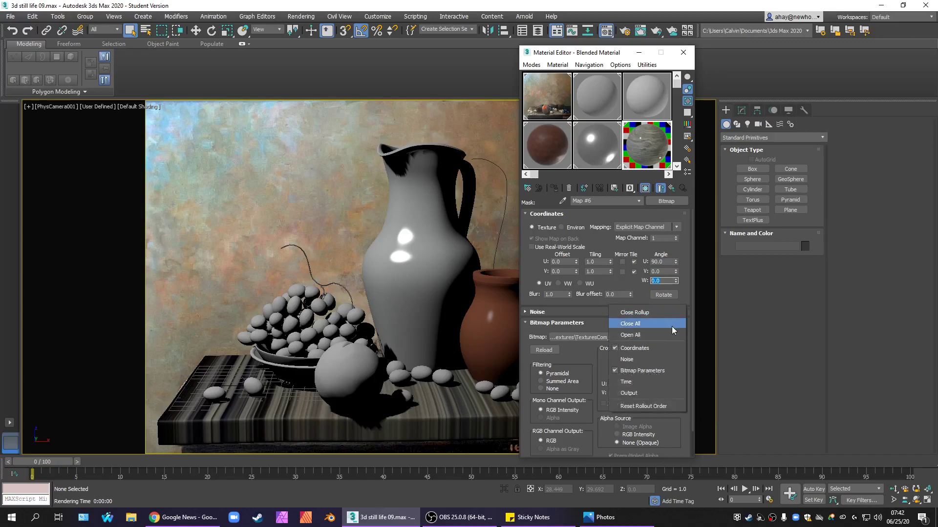
text(90)
key(Return)
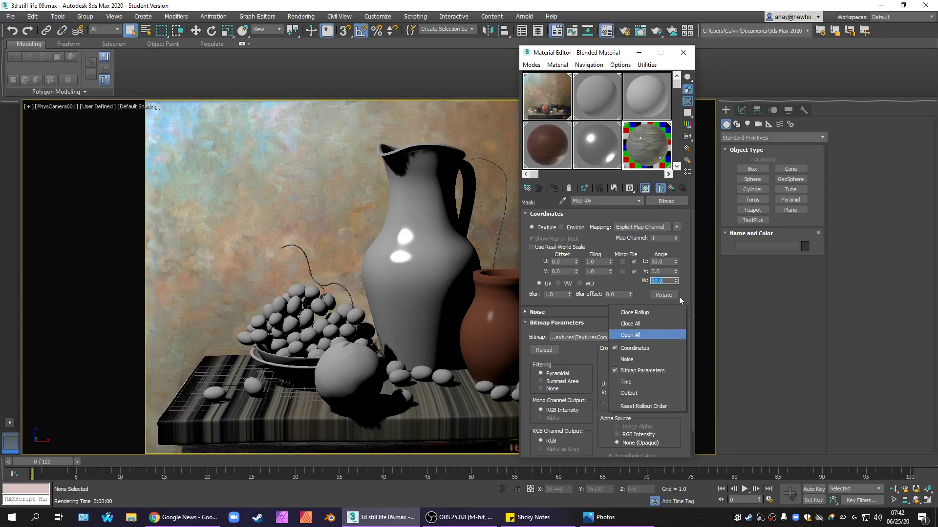
click(680, 297)
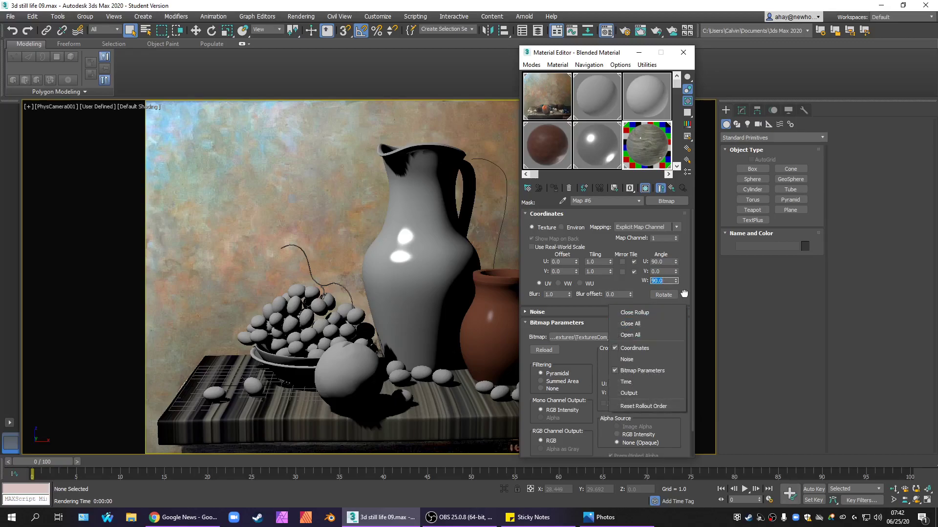
right_click(675, 263)
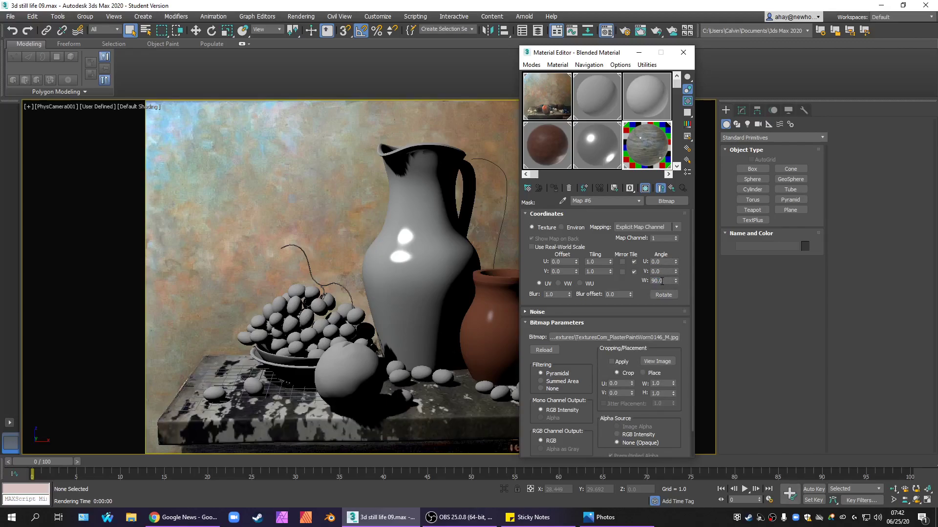
Step: Try W angles of 45, 15, 0, 75, 45, 5, 35 and 0, settling on 90
double_click(667, 281)
text(45)
key(Return)
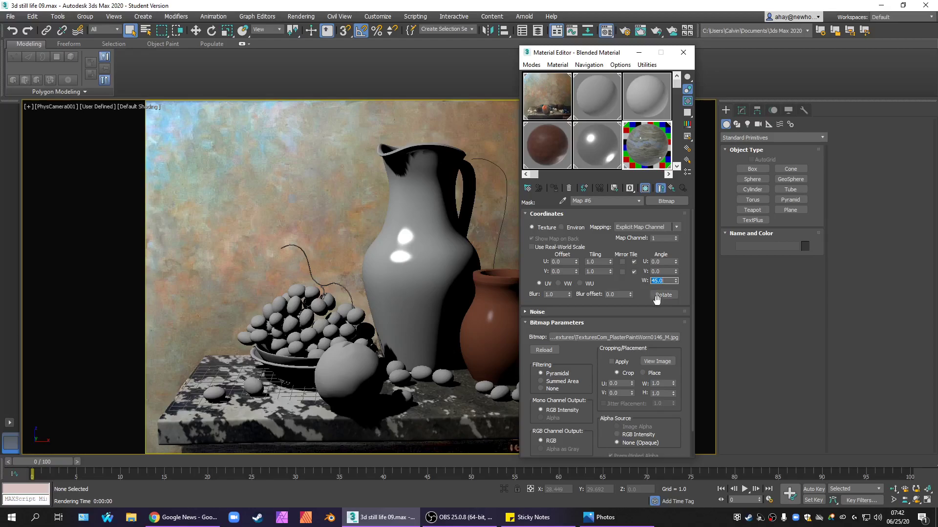
text(15)
key(Return)
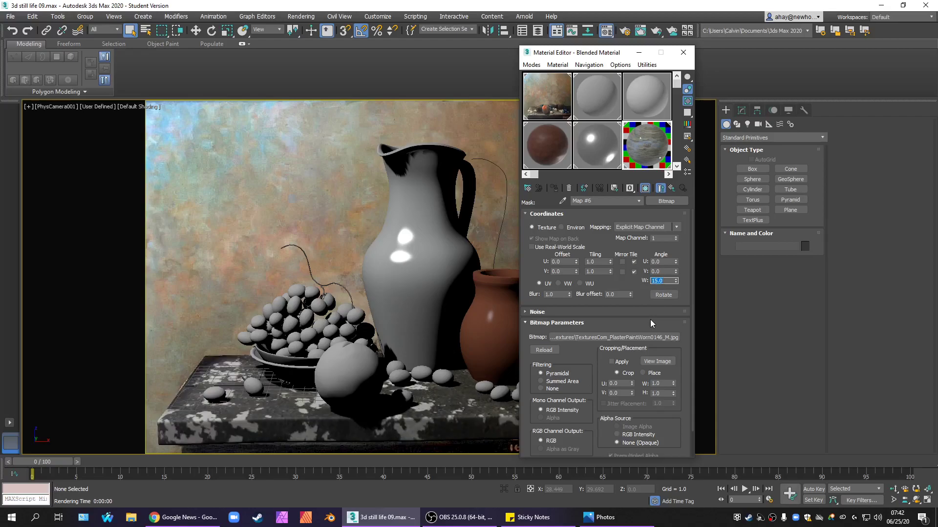
text(0)
key(Return)
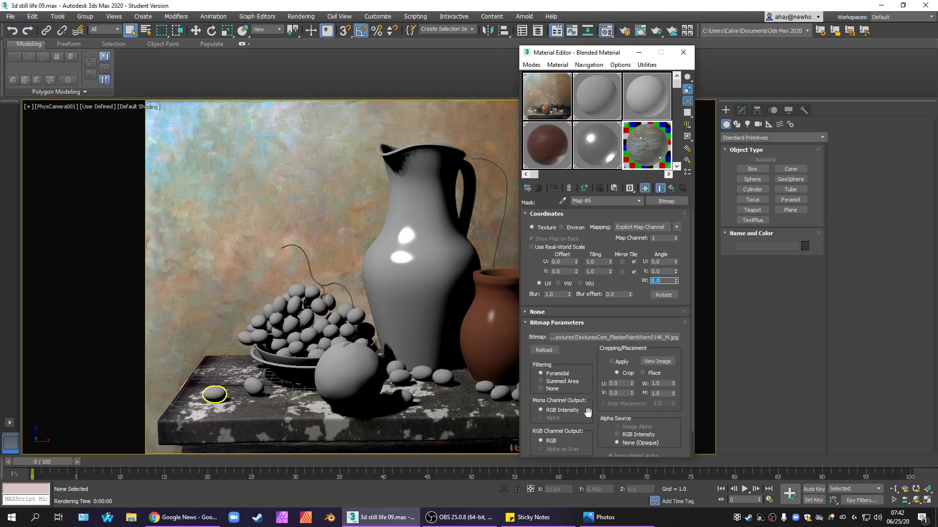
text(75)
key(Return)
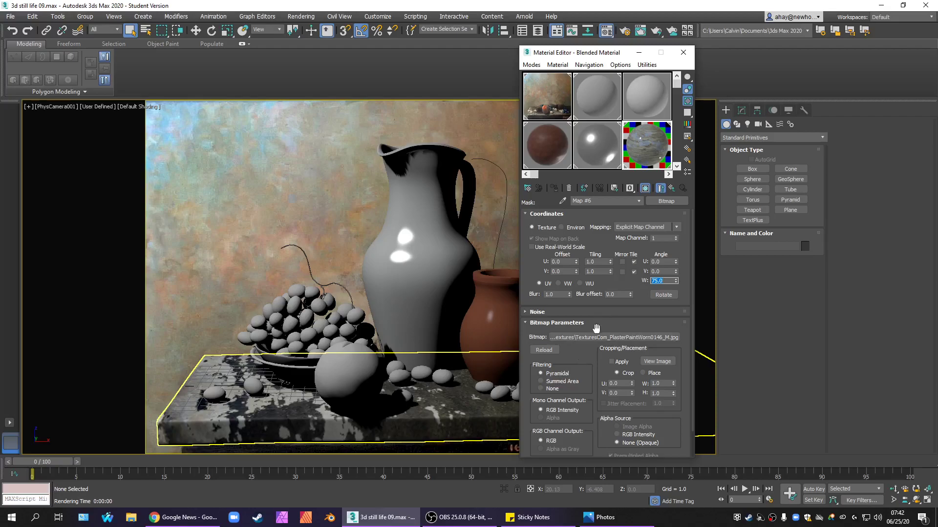
text(45)
key(Return)
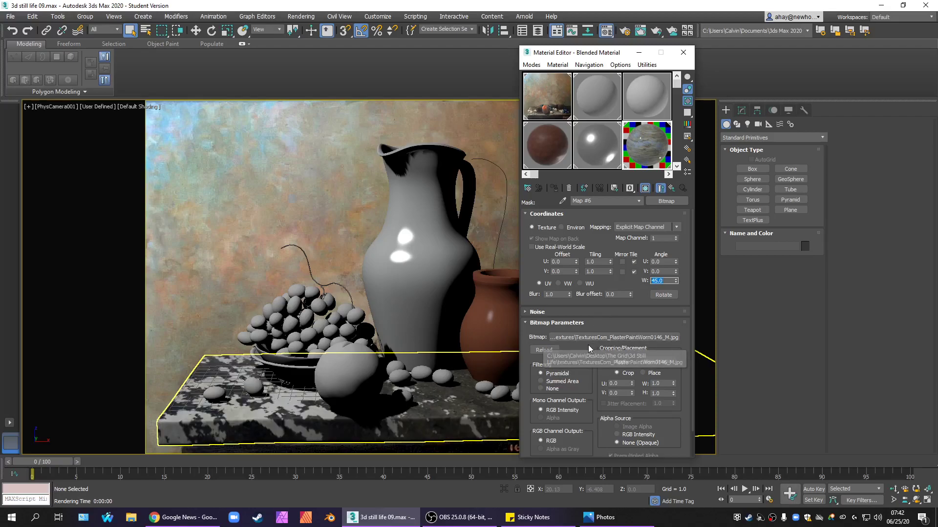
text(5)
key(Return)
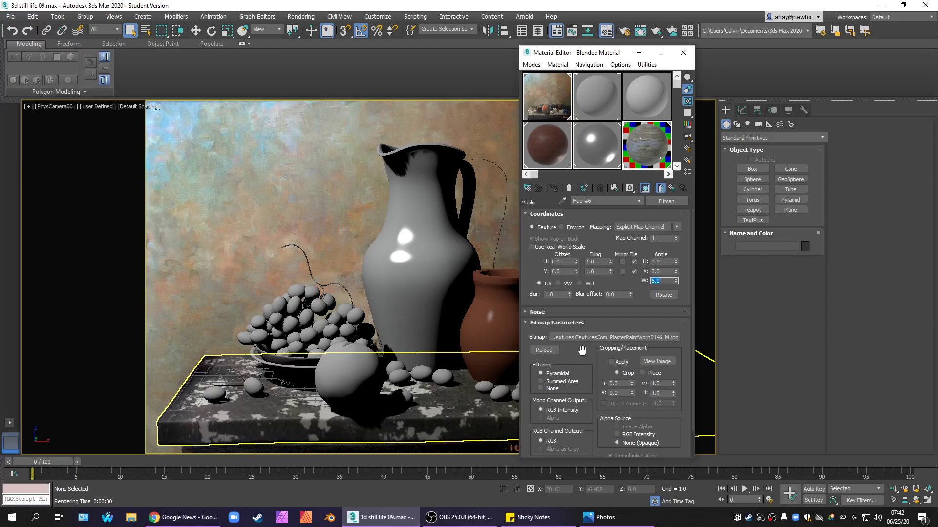
text(35)
key(Return)
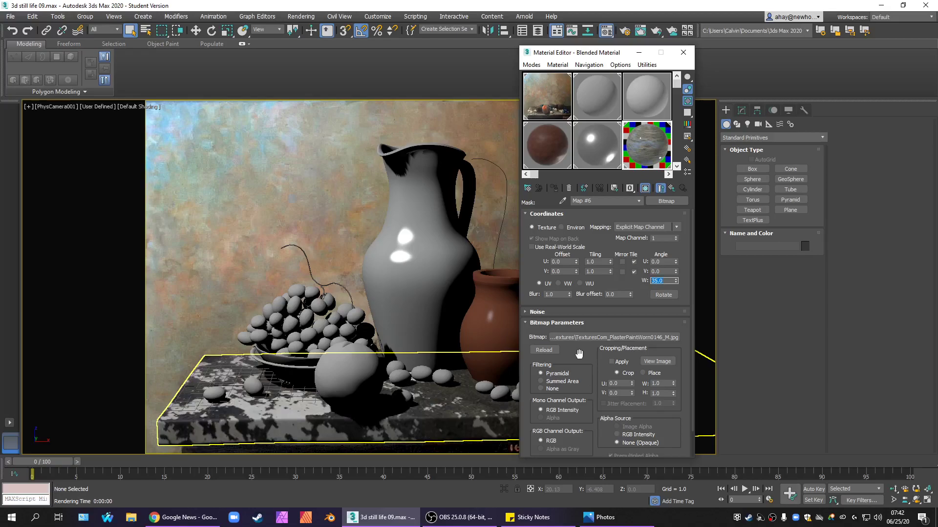
text(0)
key(Return)
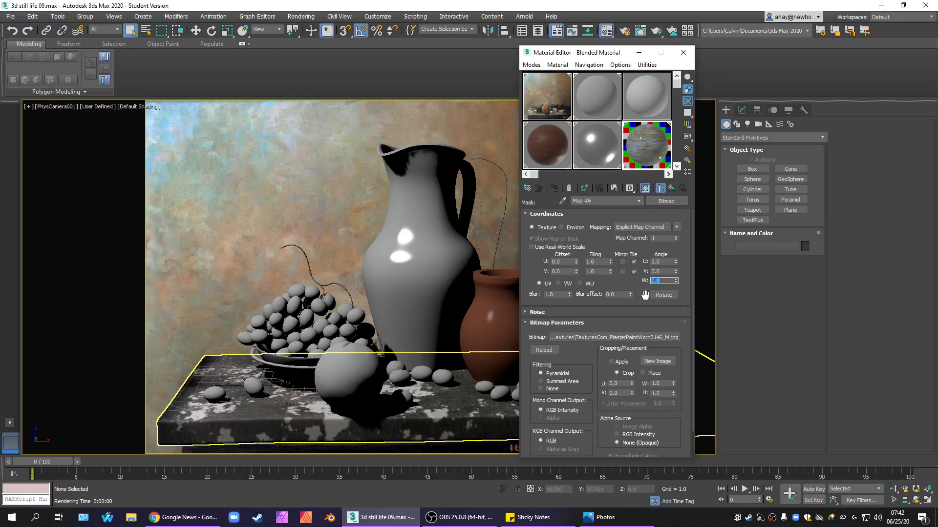
text(90)
key(Return)
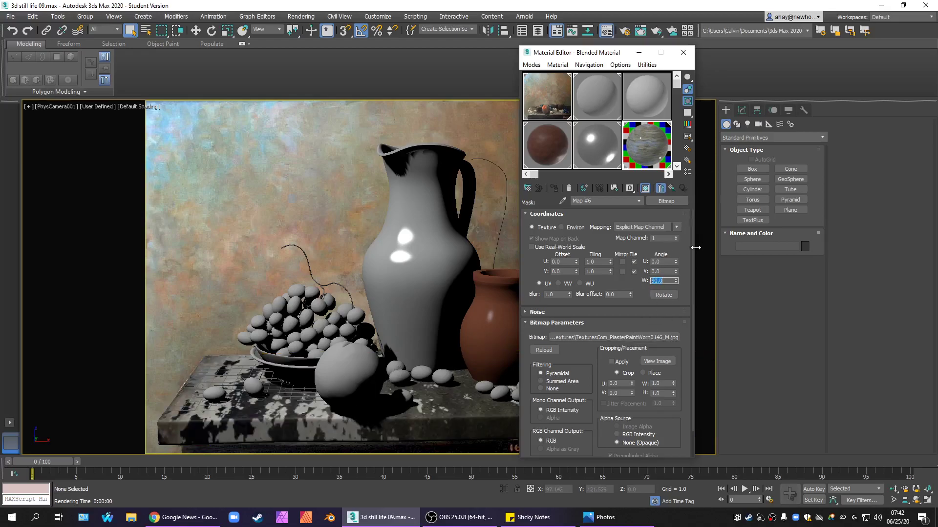
Step: Reopen Box001's material at the top-level Blended Material, then close the Material Editor
click(683, 52)
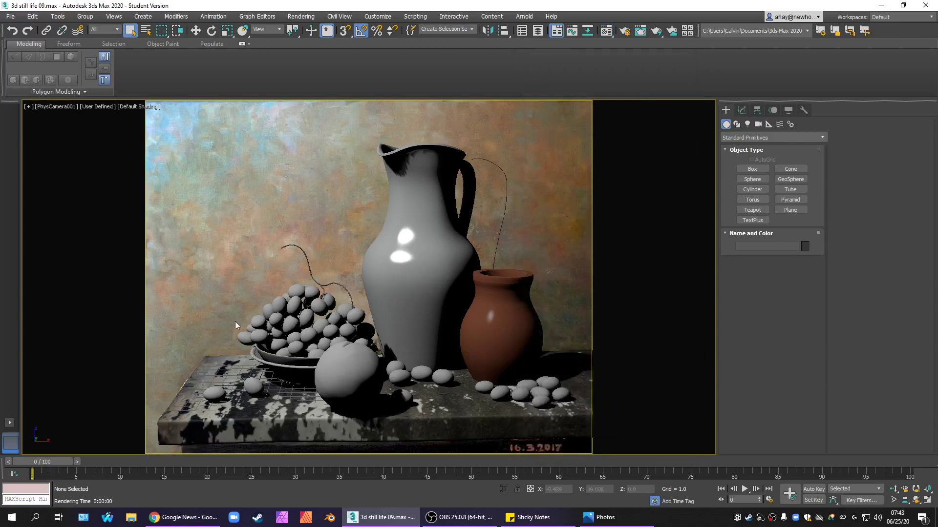
click(237, 367)
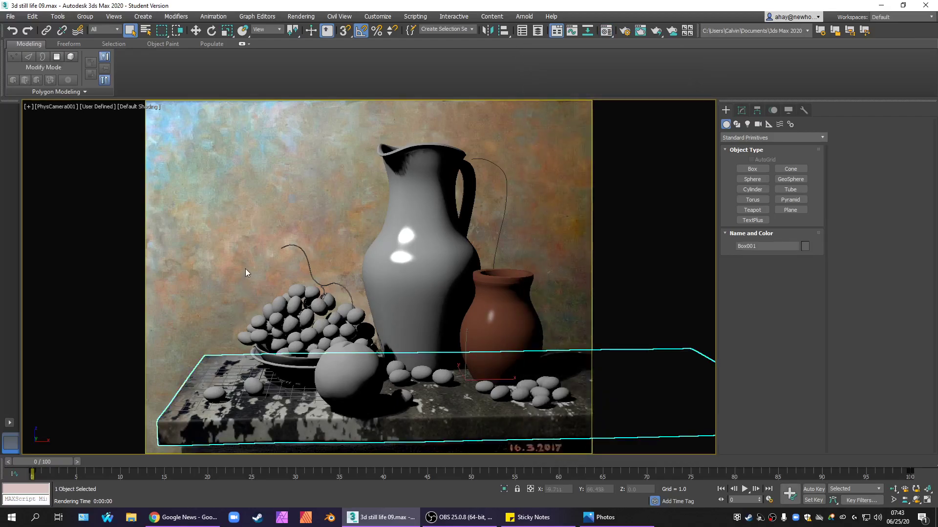
key(m)
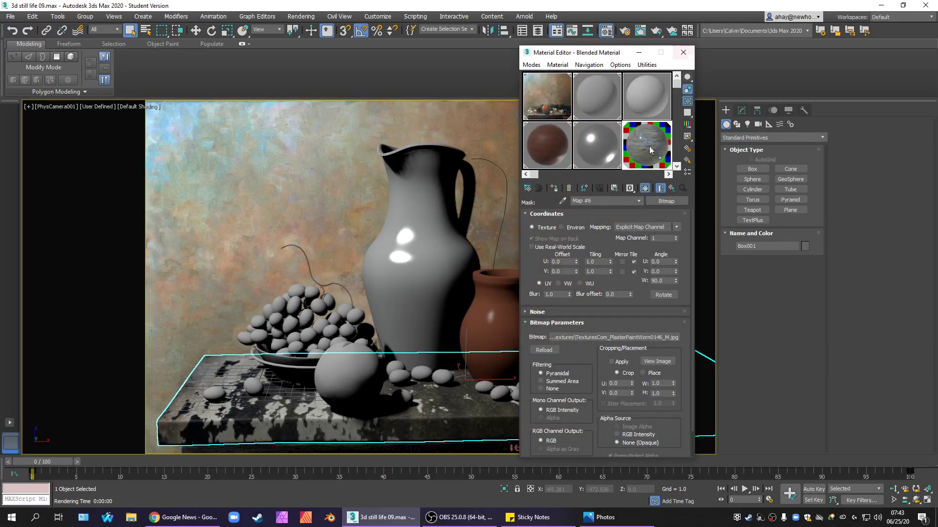
click(638, 202)
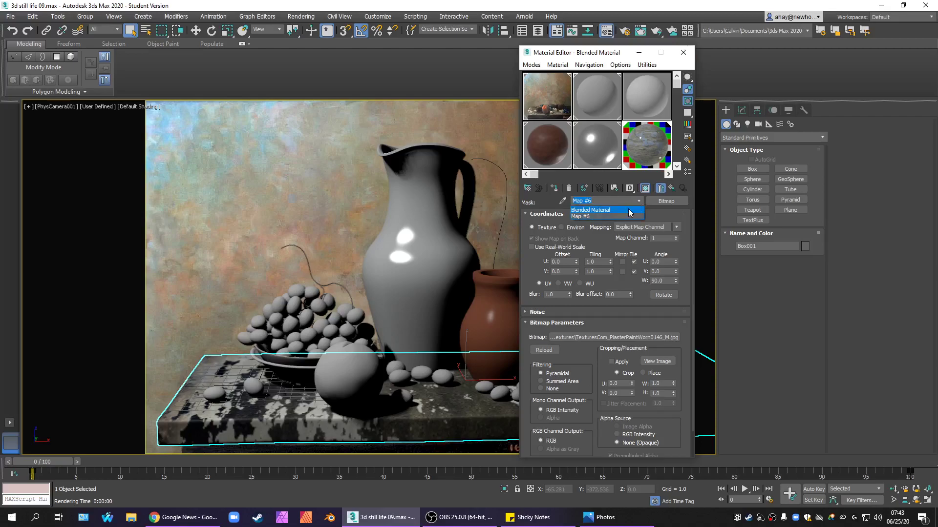
click(628, 210)
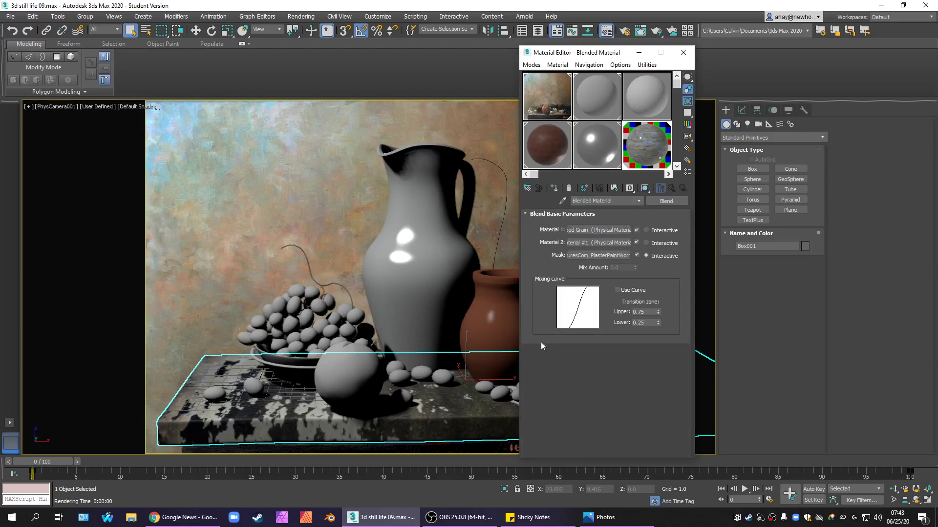
click(683, 52)
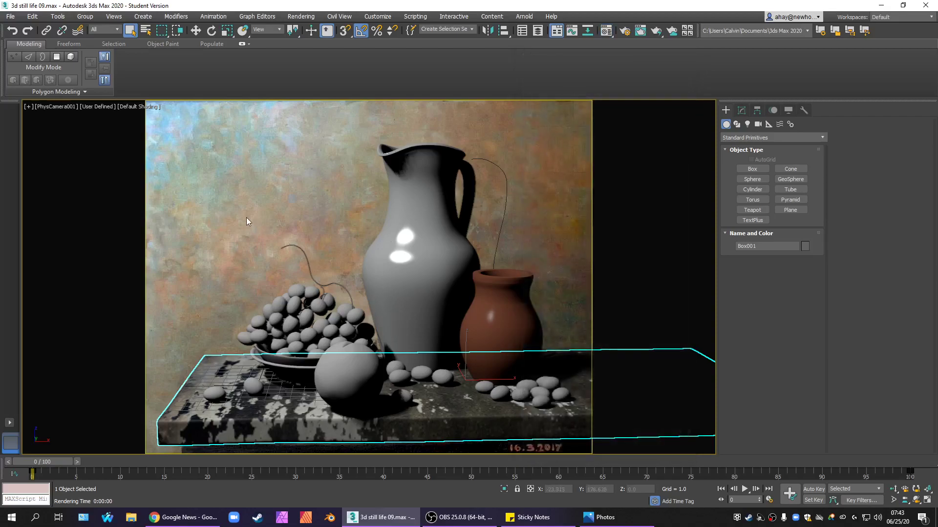
Step: Render the PhysCamera001 view and zoom into the rendered frame
key(shift+q)
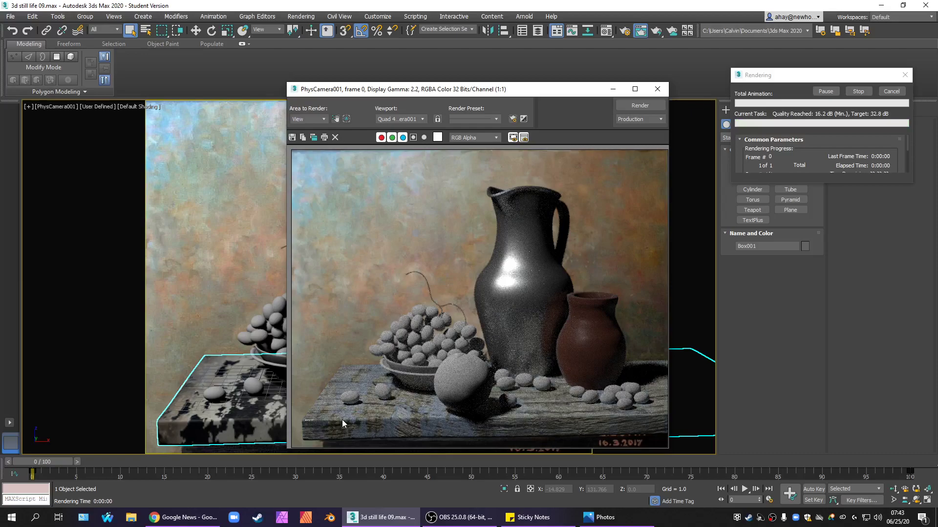
scroll(369, 397, up, 2)
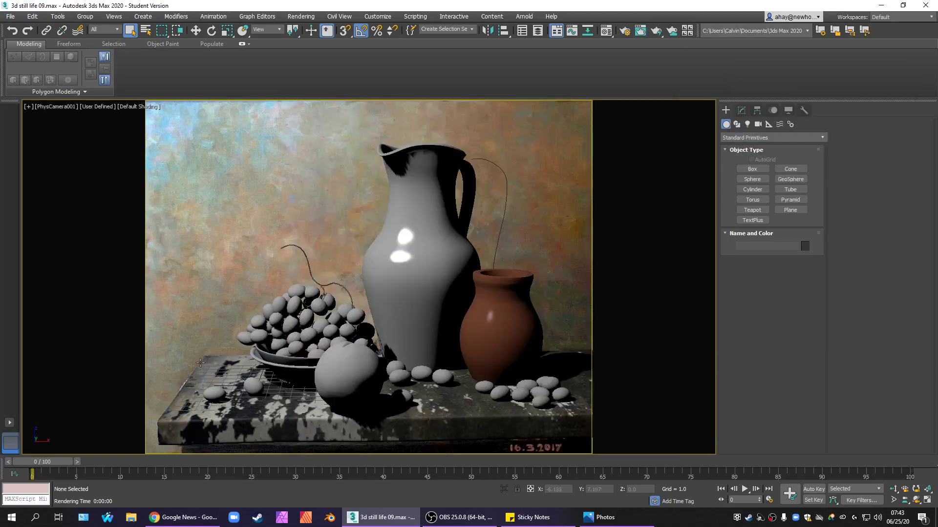
Step: Open the table's material and enable Color Map in the mask's Output rollout
click(225, 356)
key(m)
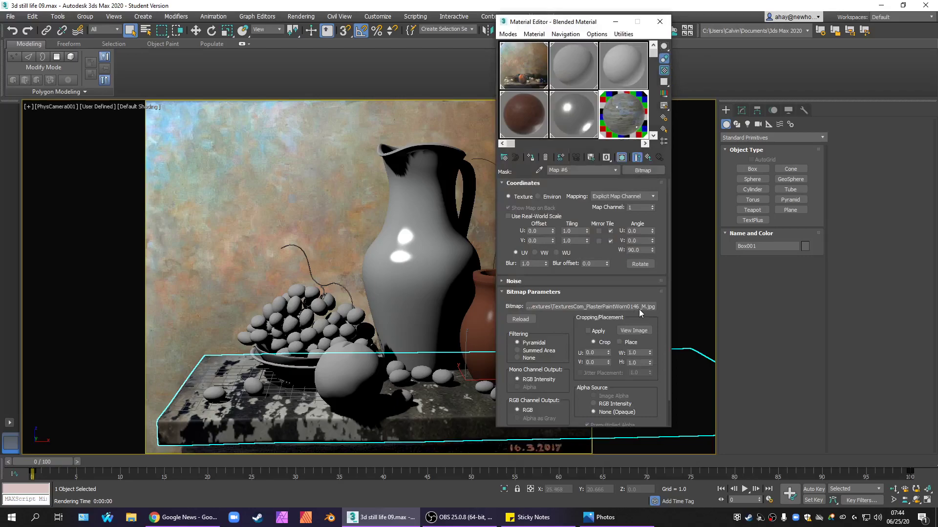
scroll(534, 411, down, 3)
scroll(517, 425, down, 5)
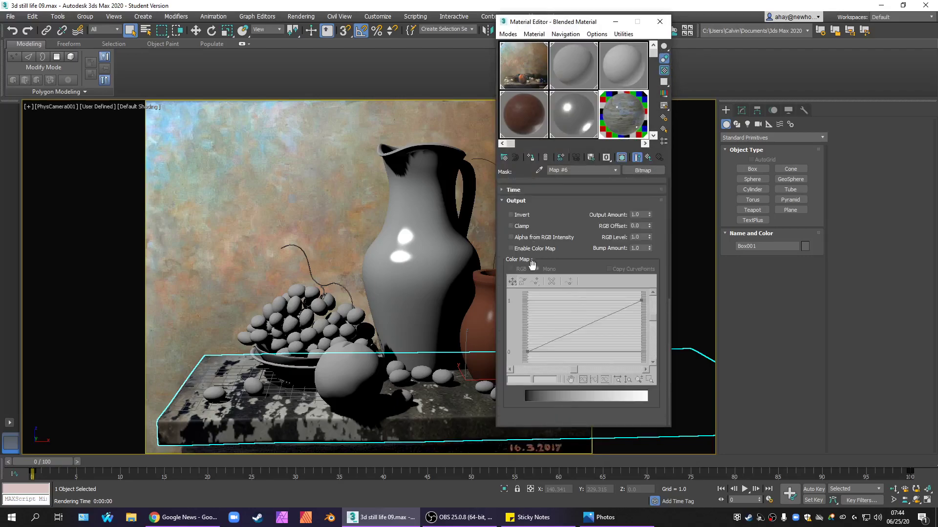
click(531, 249)
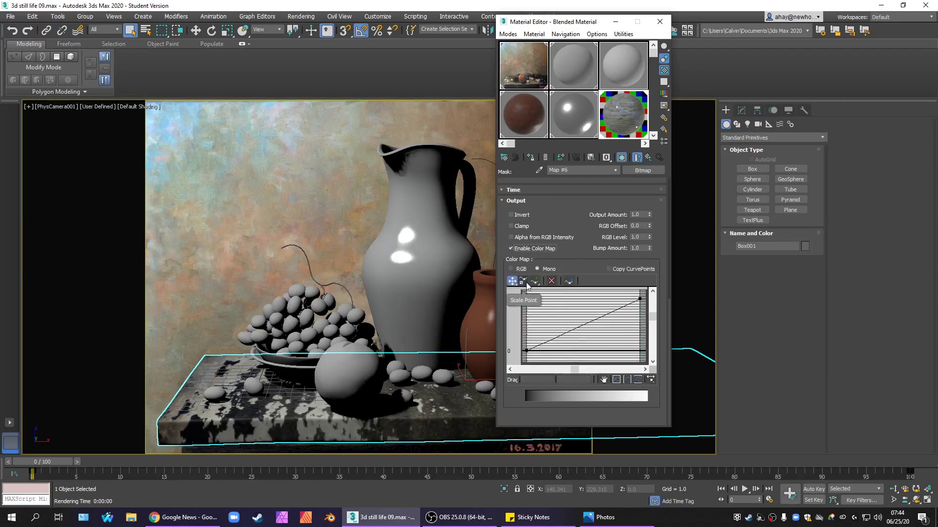
Step: Add a lower Bezier-Smooth curve point at about 0.498, 0.17
click(535, 281)
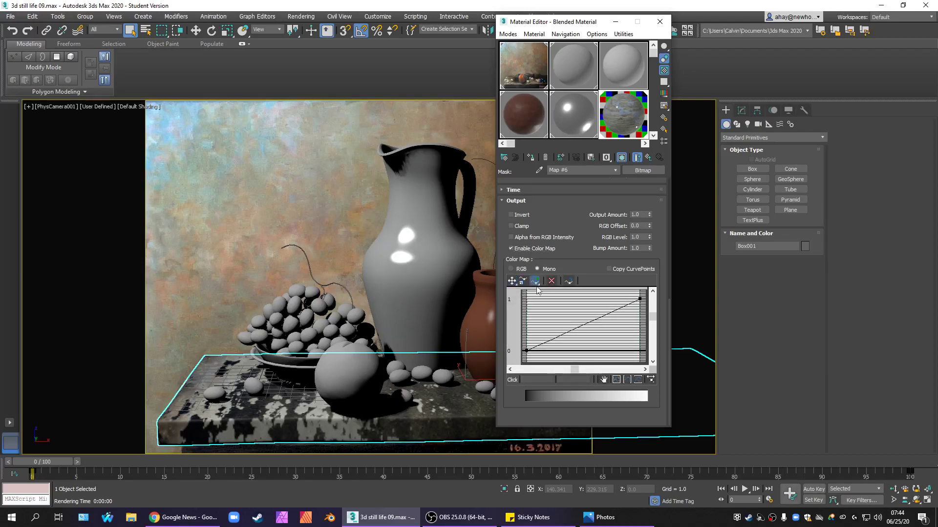
click(572, 332)
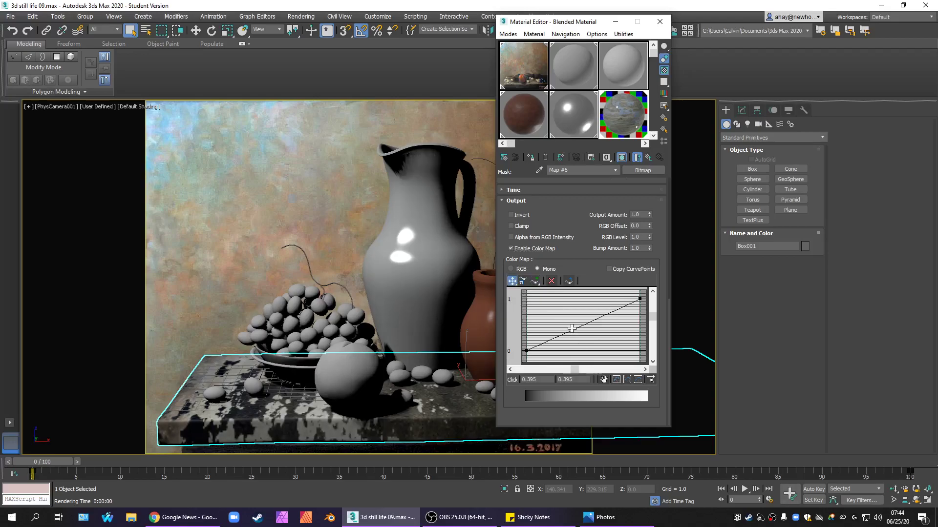
right_click(570, 331)
drag(569, 330, 581, 342)
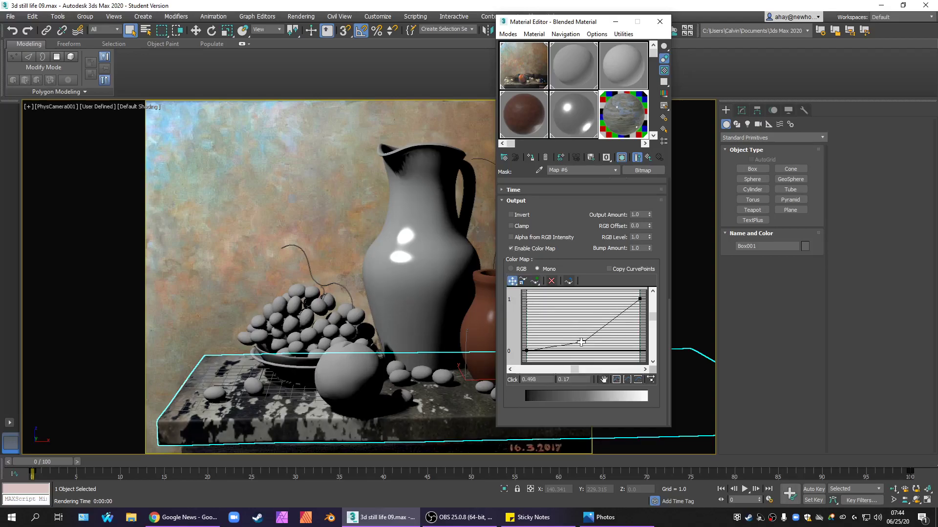
right_click(581, 342)
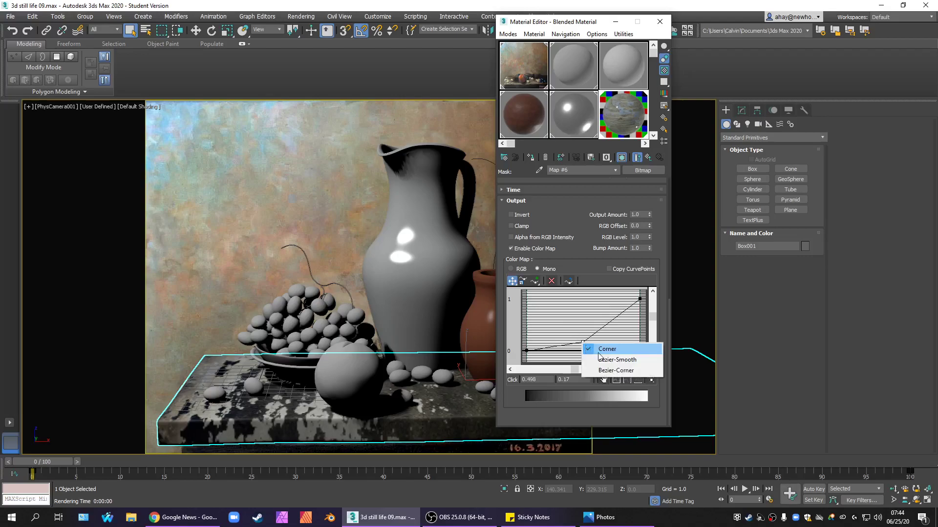
click(614, 360)
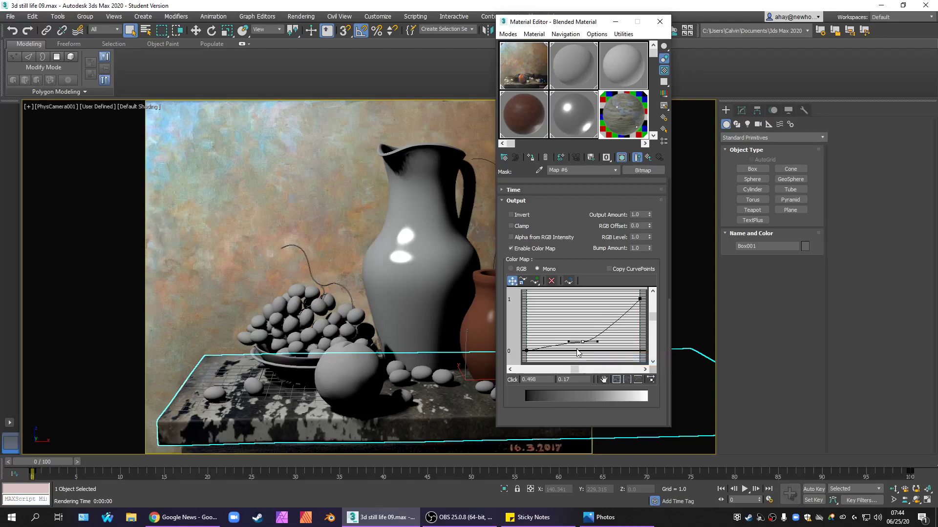
drag(569, 342, 587, 344)
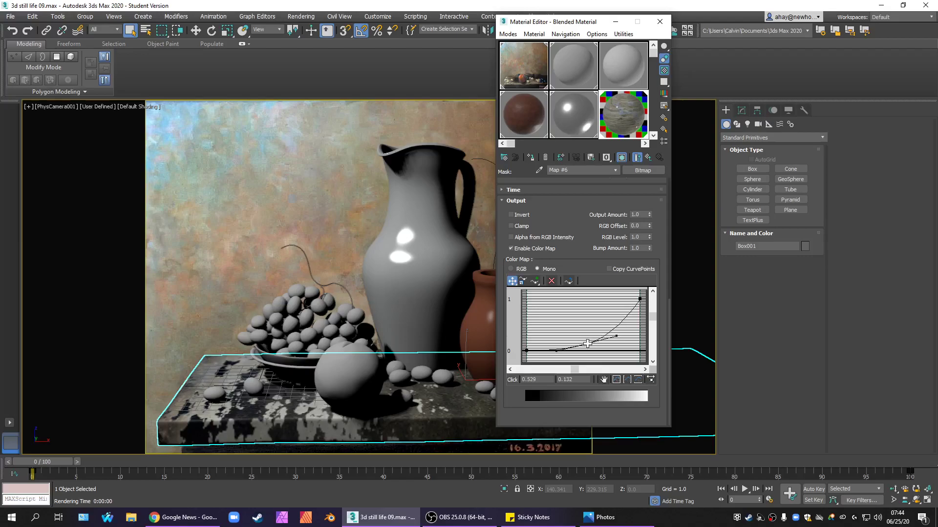
Step: Add an upper Bezier-Smooth point near 0.851, 0.925, refine the S-curve, and close the editor
click(535, 281)
click(625, 319)
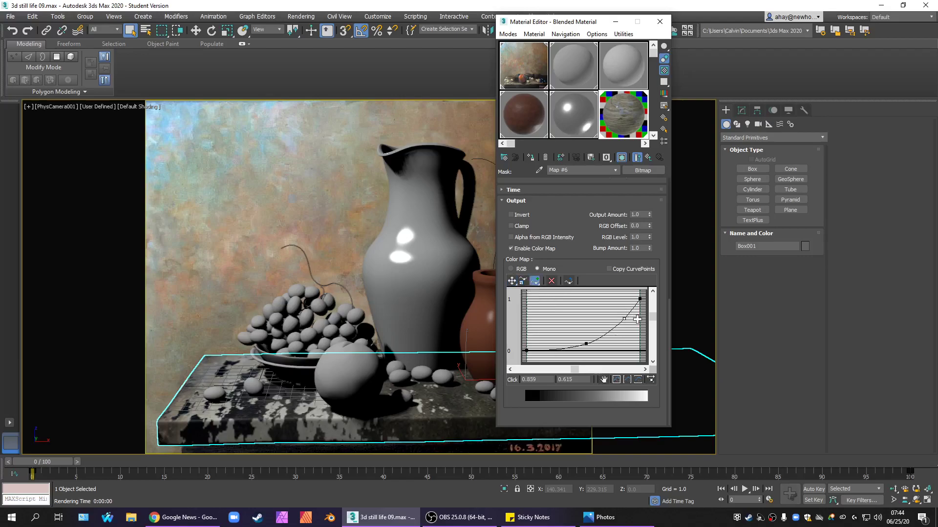
click(536, 282)
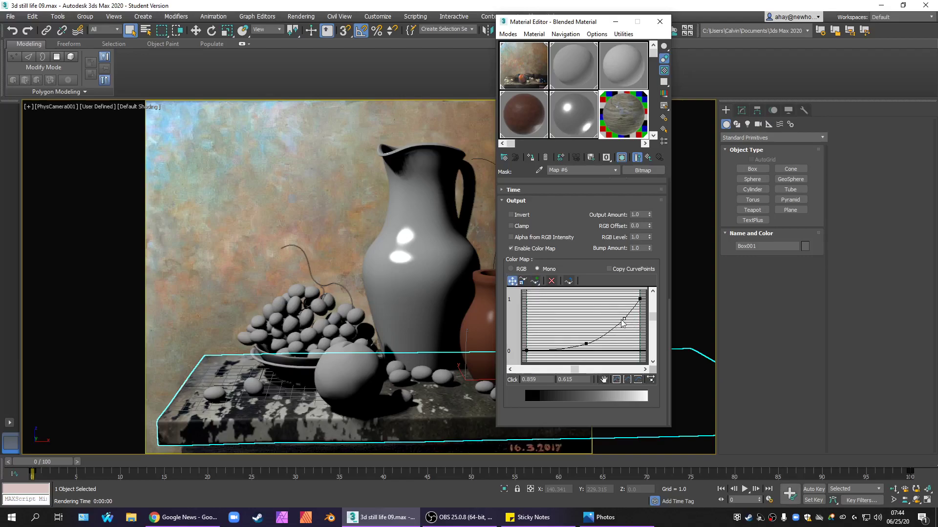
drag(624, 319, 623, 303)
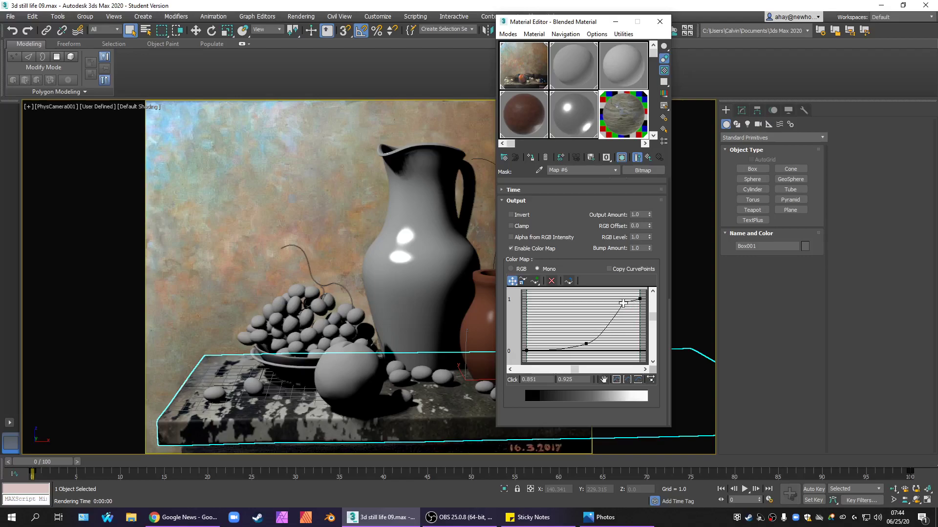
right_click(623, 303)
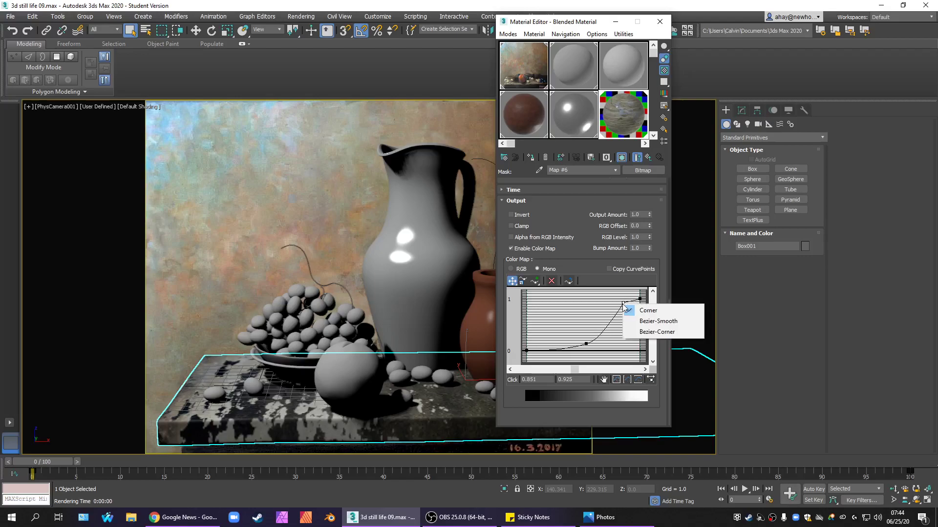
click(647, 322)
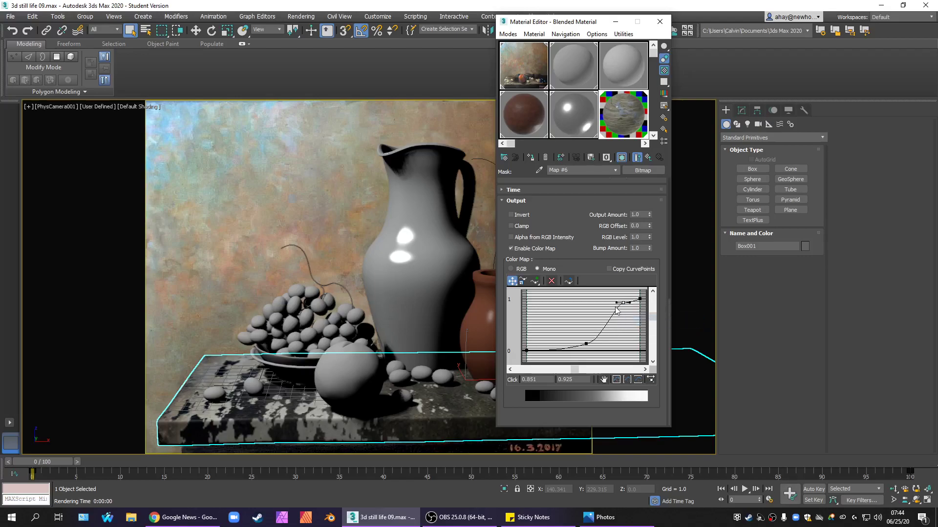
mouse_move(618, 304)
mouse_down()
mouse_move(605, 309)
mouse_move(622, 303)
mouse_up()
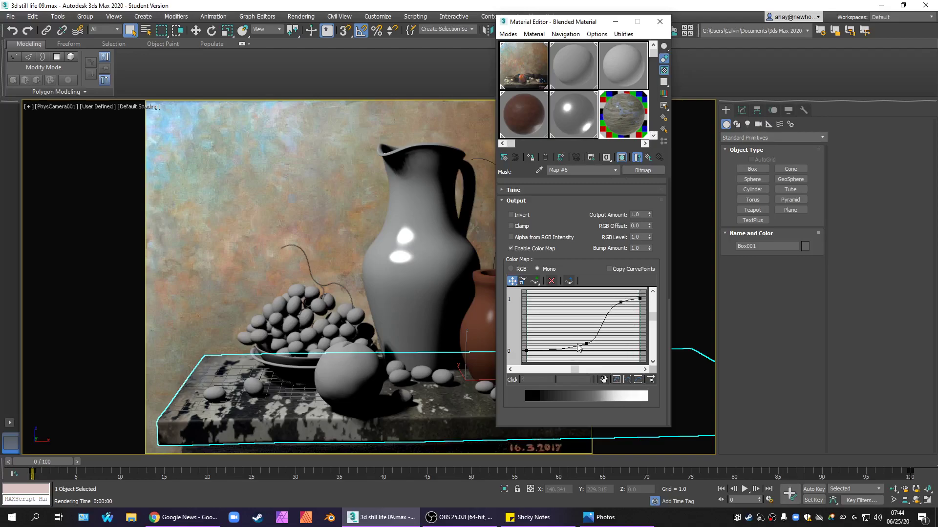
drag(586, 343, 580, 342)
click(630, 311)
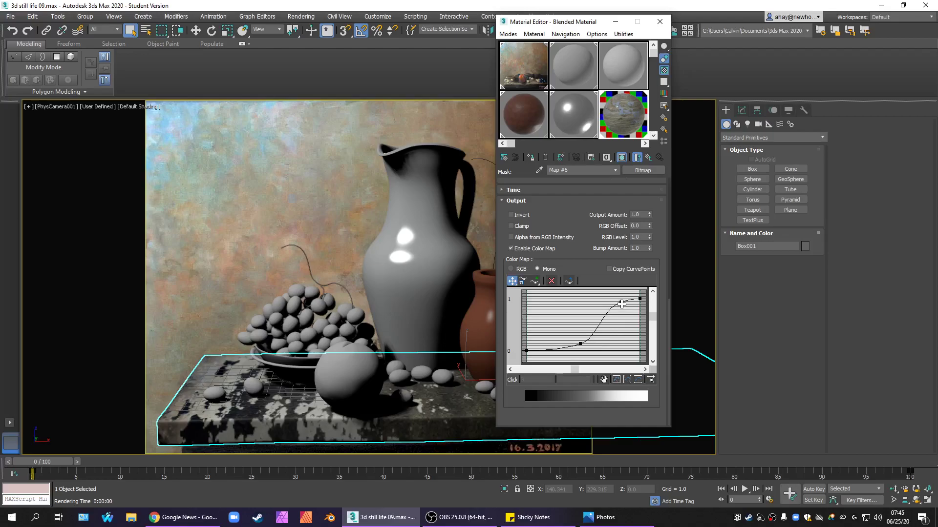
click(621, 304)
drag(605, 308, 623, 302)
click(660, 21)
Step: Re-render the PhysCamera001 view with the table box selected, then switch to Photos
click(193, 282)
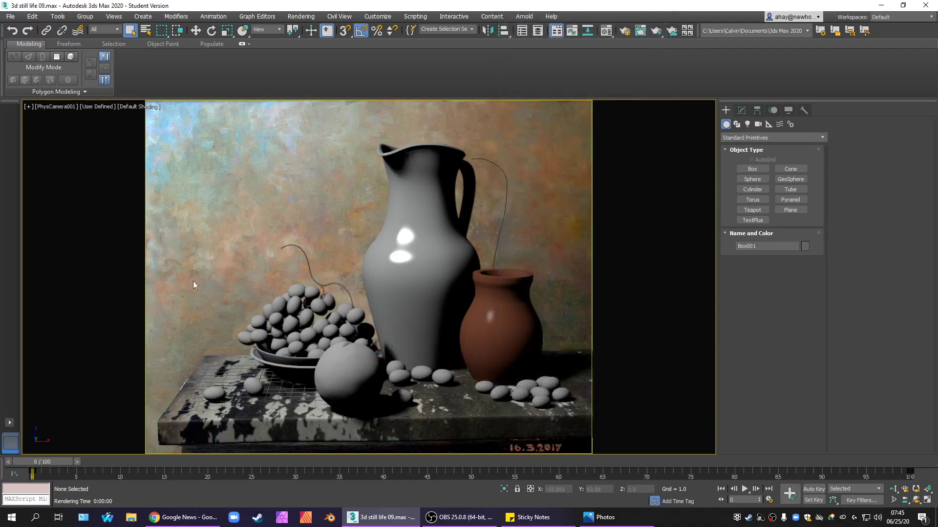
click(230, 377)
key(shift+q)
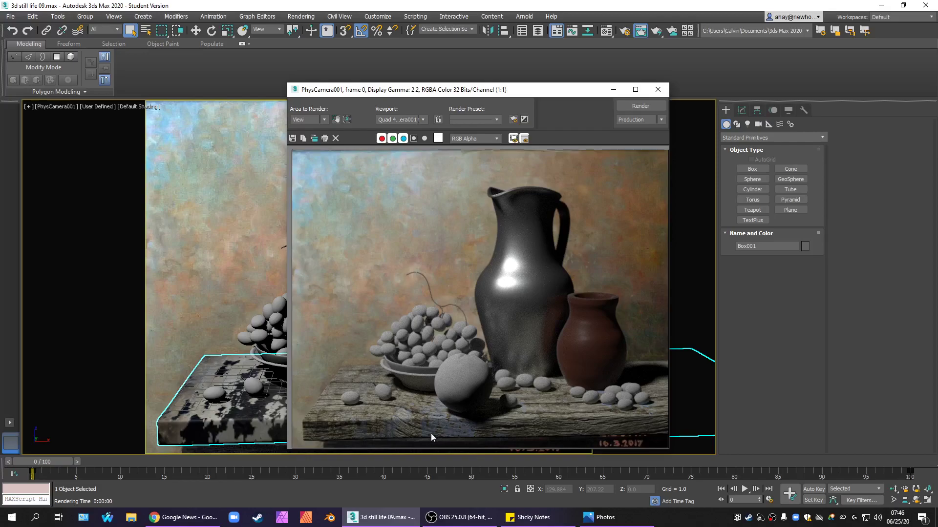
scroll(431, 432, up, 3)
key(shift+q)
key(alt+Tab)
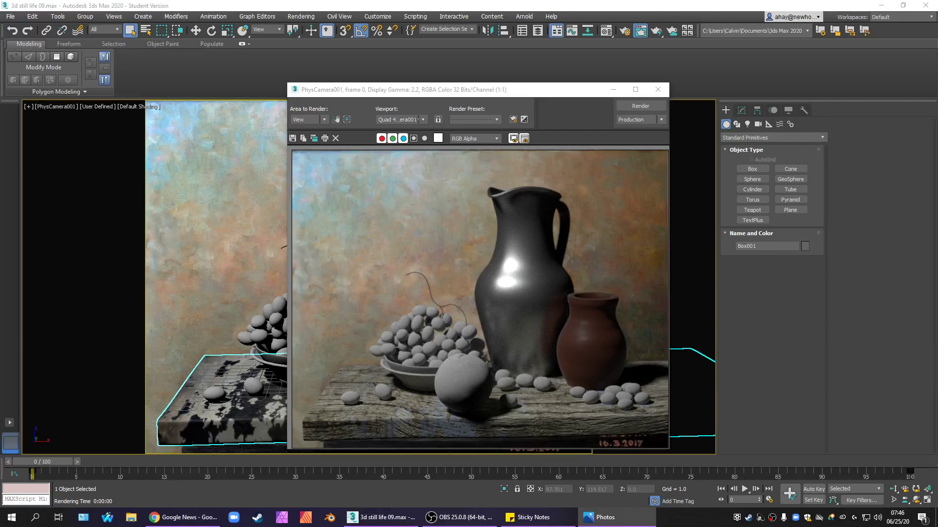